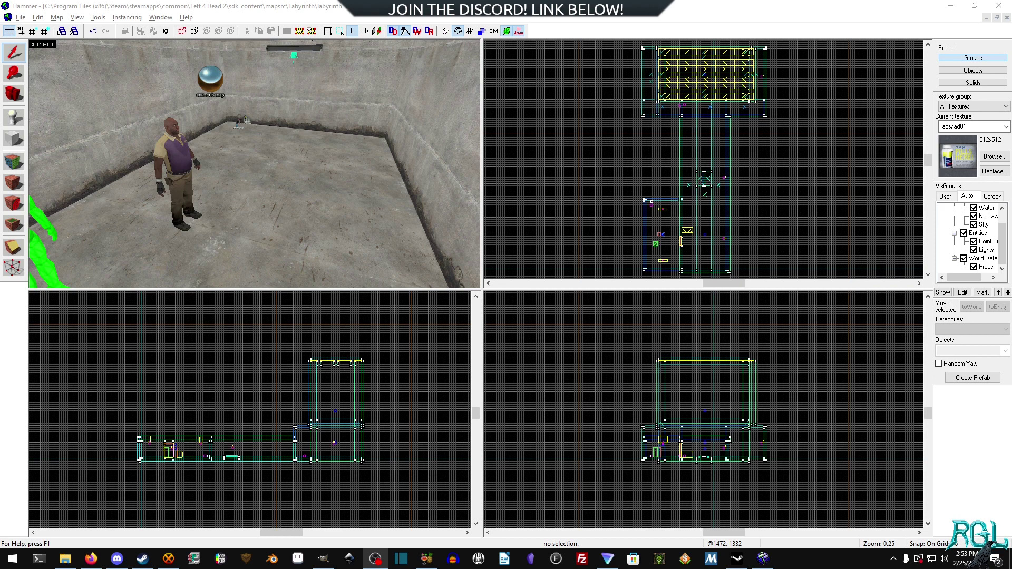
left_click(254, 163)
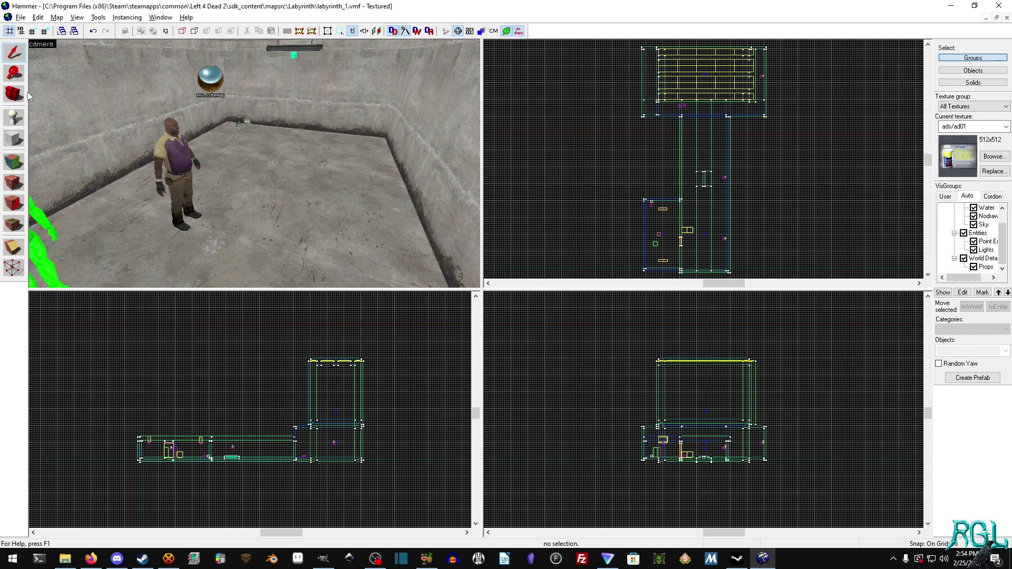
left_click(21, 16)
left_click(28, 2)
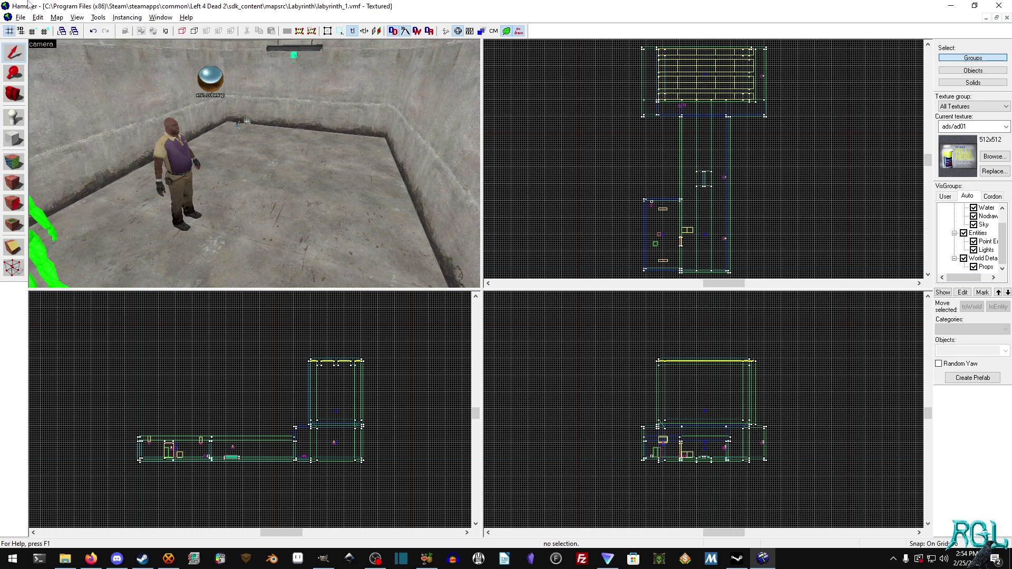
Place a func_instance entity low on the concrete room's far wall and select it.
left_click(14, 117)
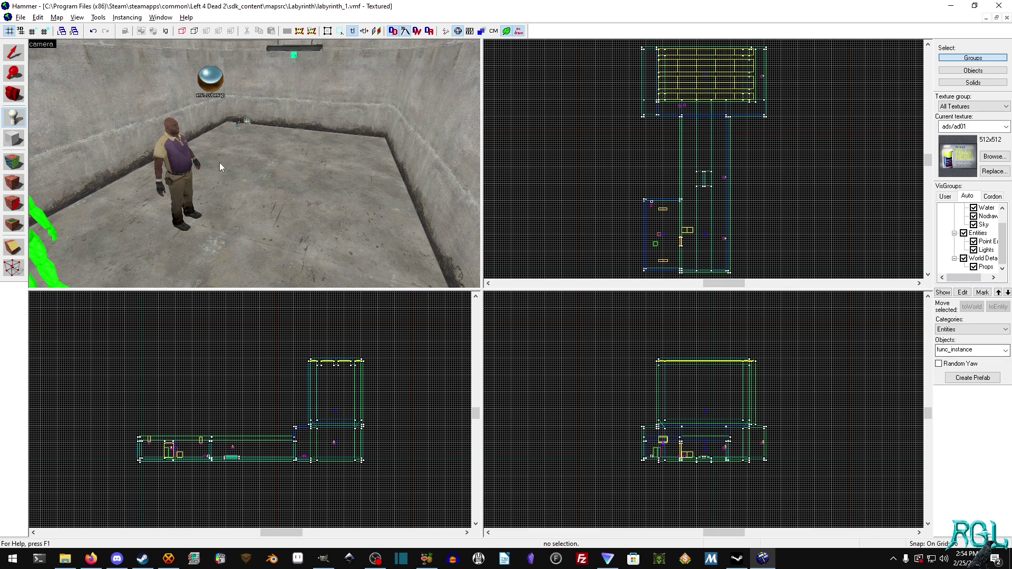
left_click(305, 134)
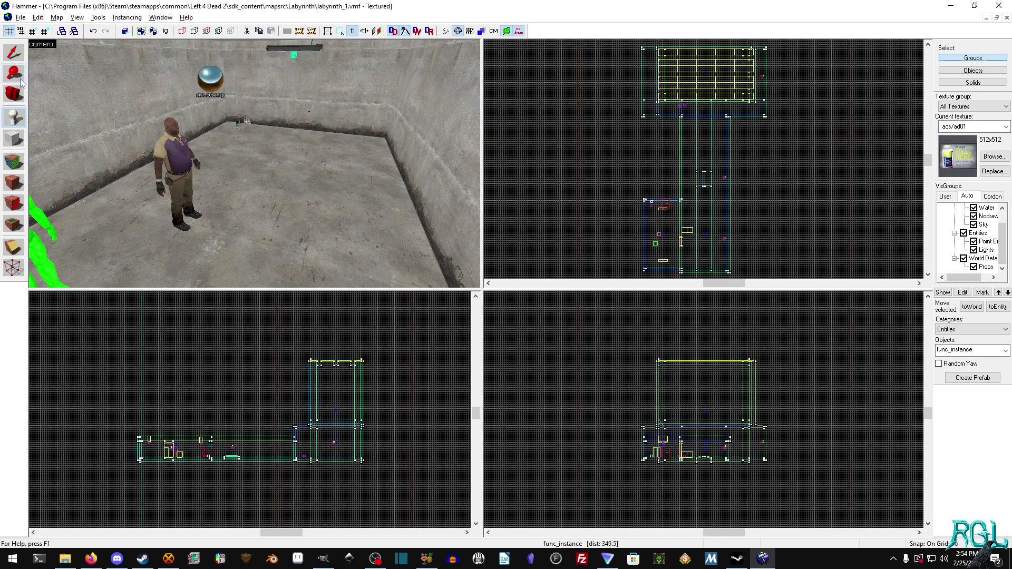
key("shift+s")
key("w")
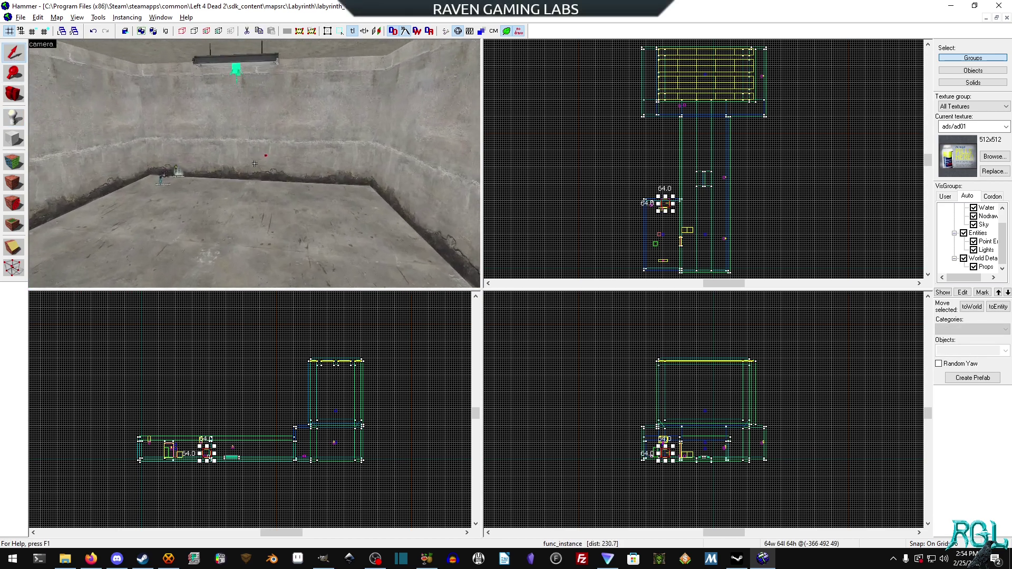
key("w")
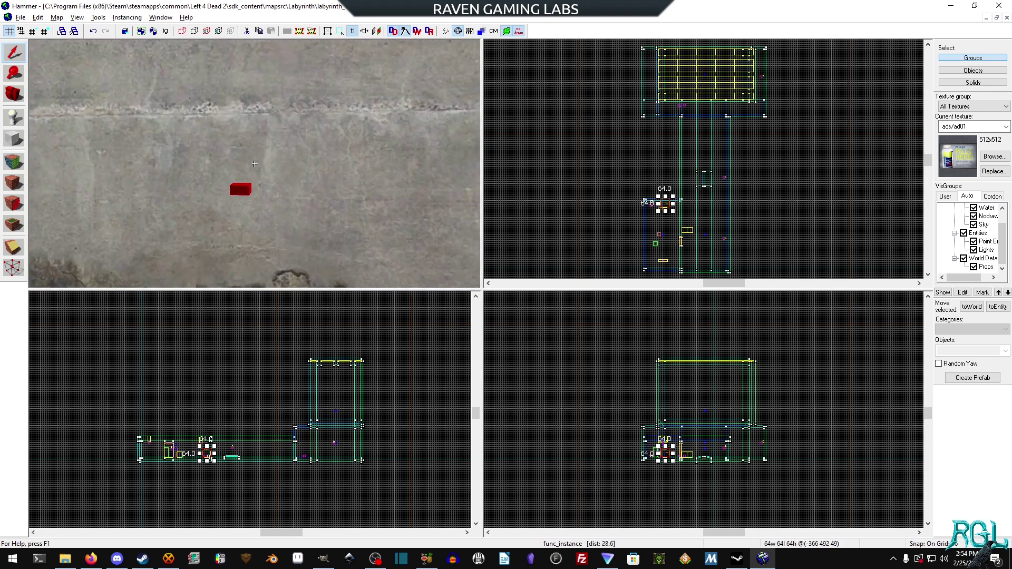
key("a")
key("z")
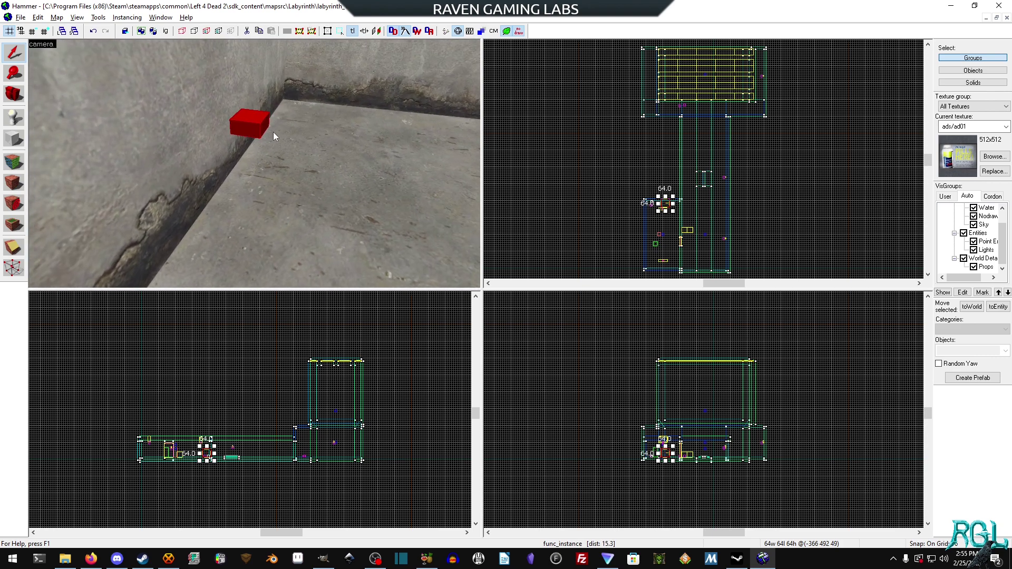
Open the func_instance's properties and browse for its VMF Filename.
left_click(273, 145)
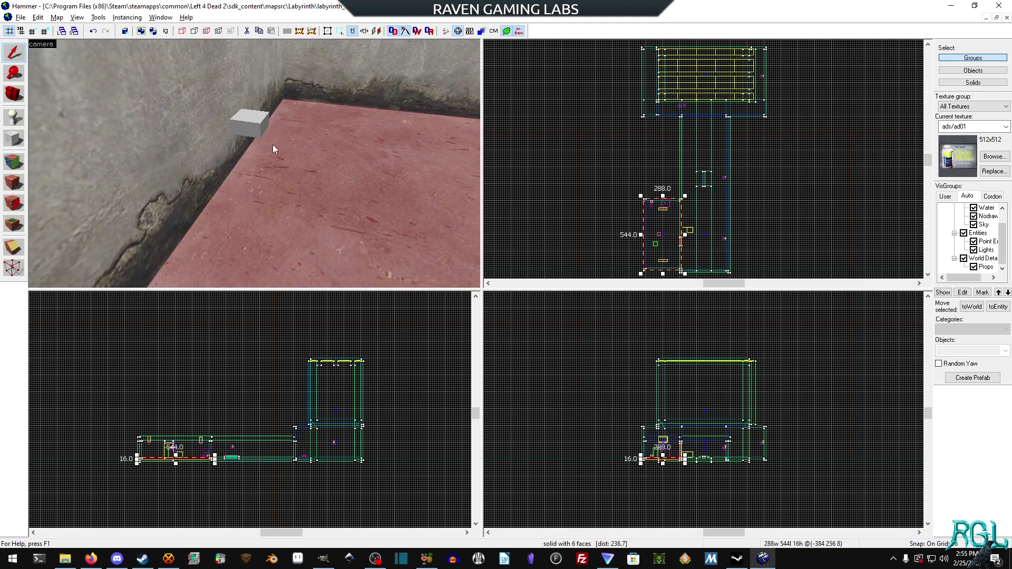
double_click(245, 125)
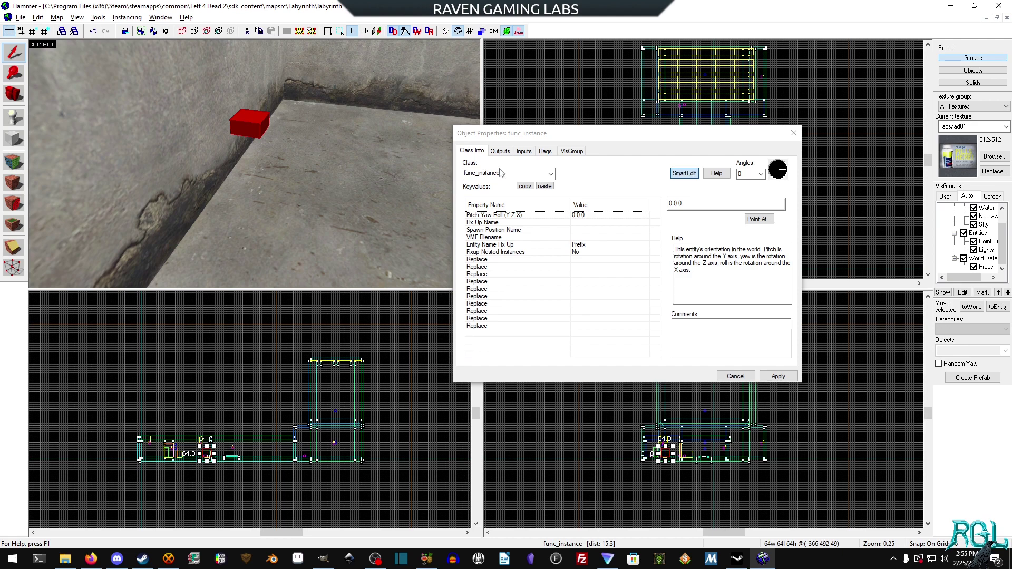
left_click(525, 230)
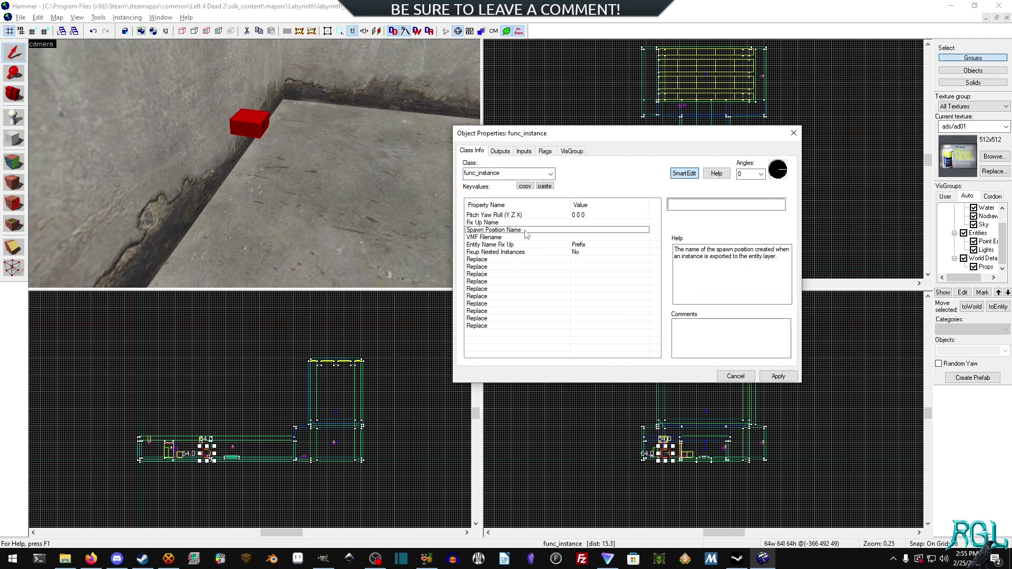
left_click(518, 237)
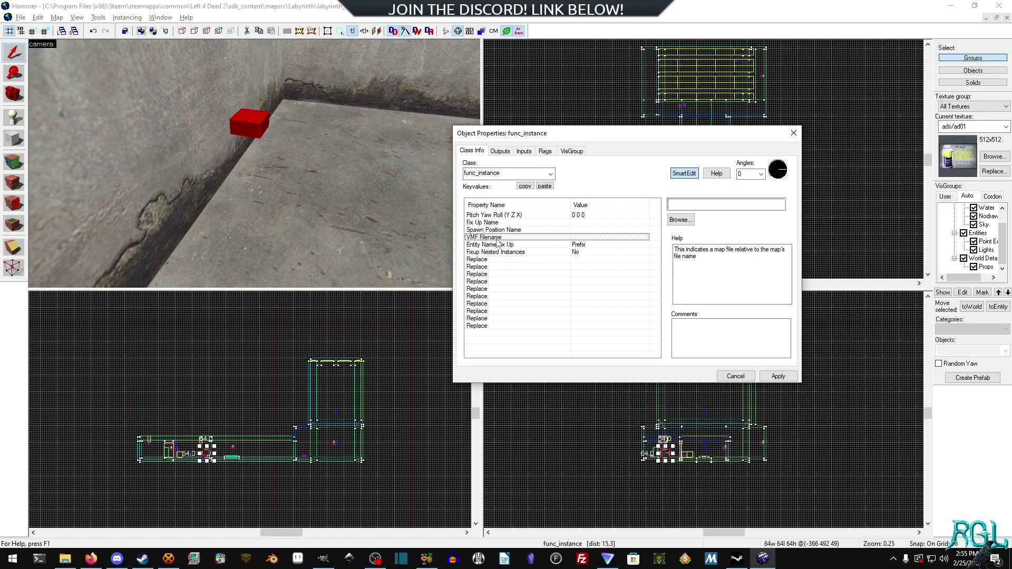
left_click(680, 220)
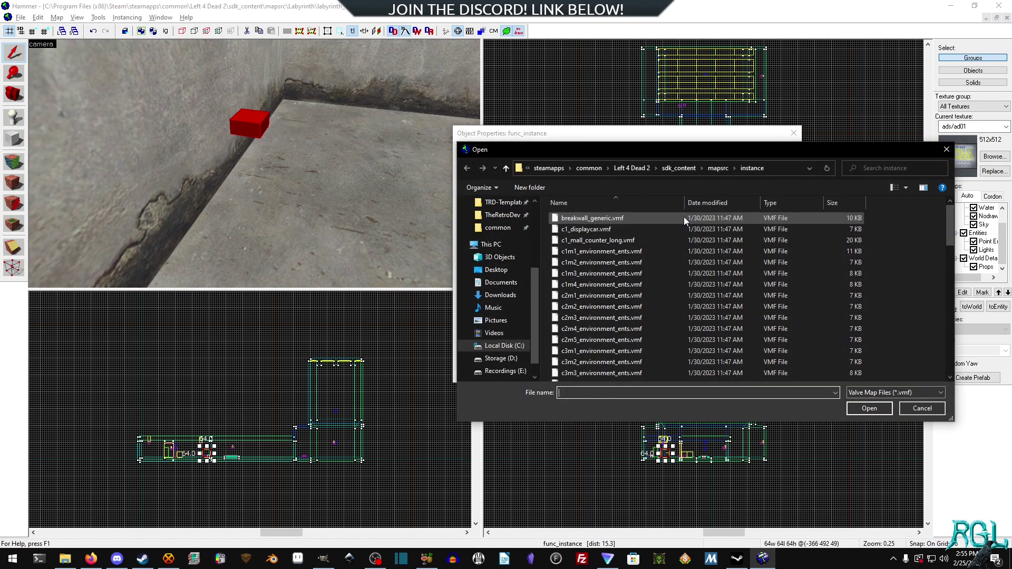
left_click_drag(706, 159, 414, 139)
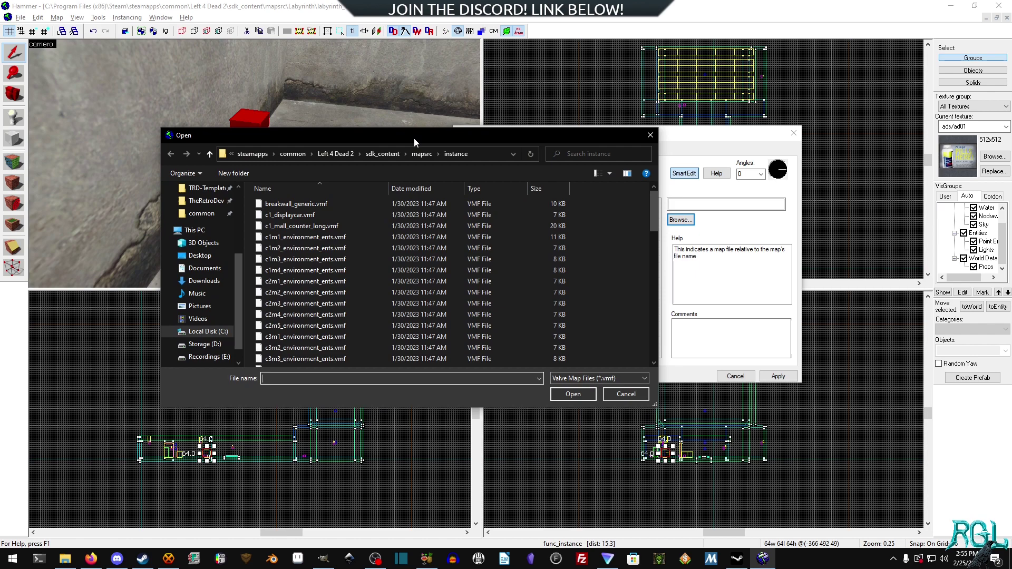
Choose jukebox.vmf from the mapsrc instance folder as the func_instance's VMF file and apply it.
left_click(424, 154)
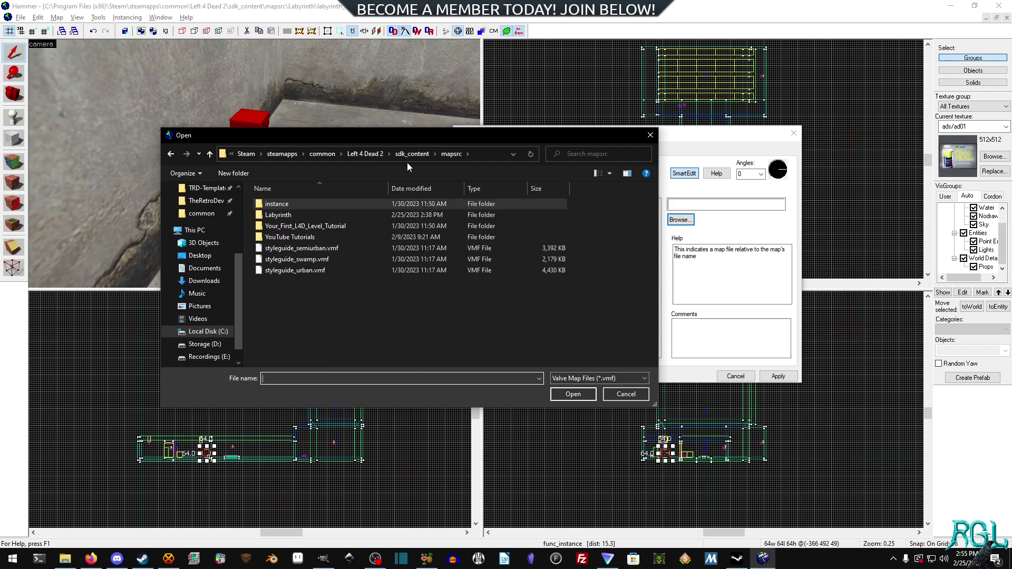
double_click(309, 206)
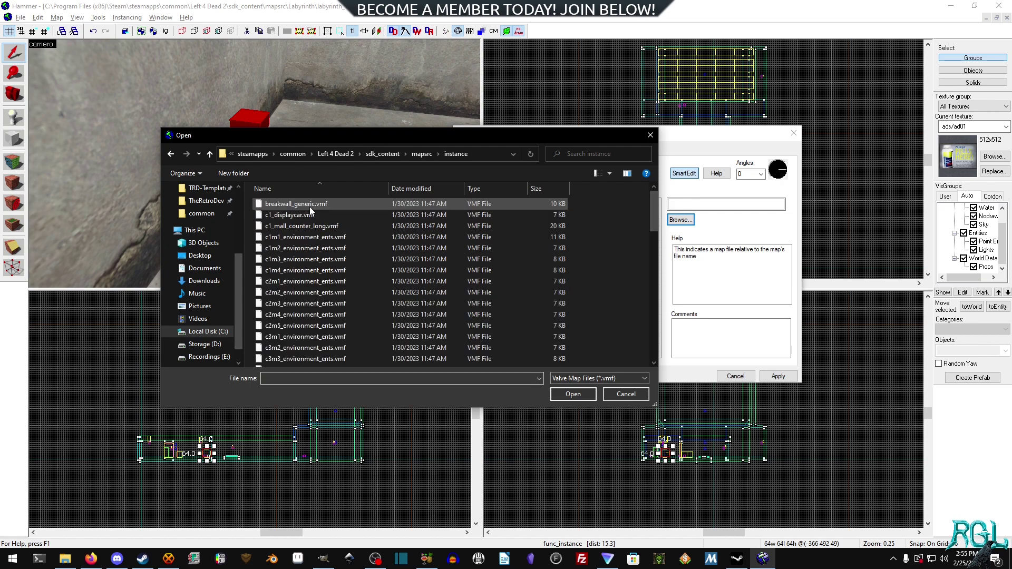
scroll(397, 264, "down", 15)
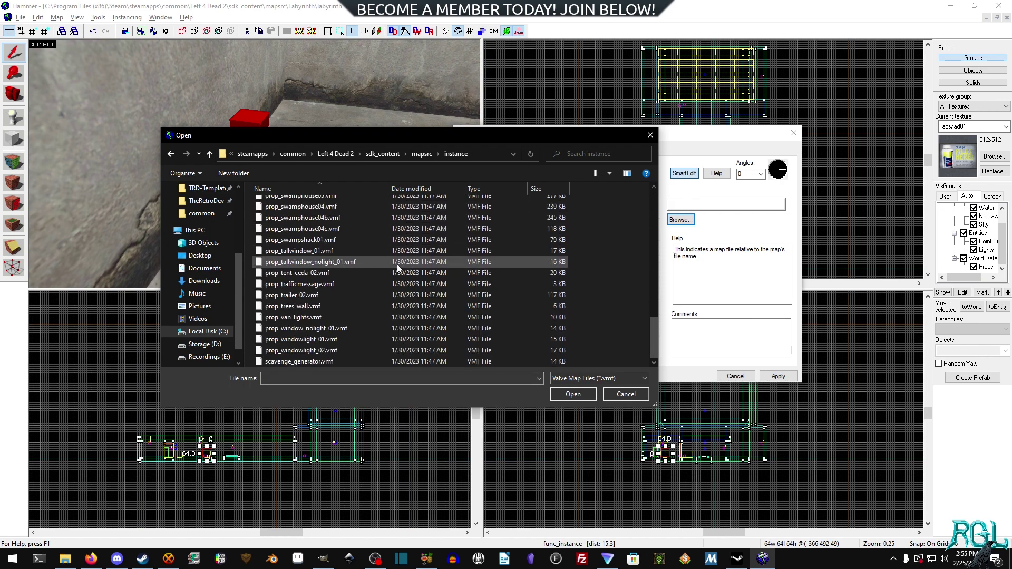
scroll(397, 265, "up", 10)
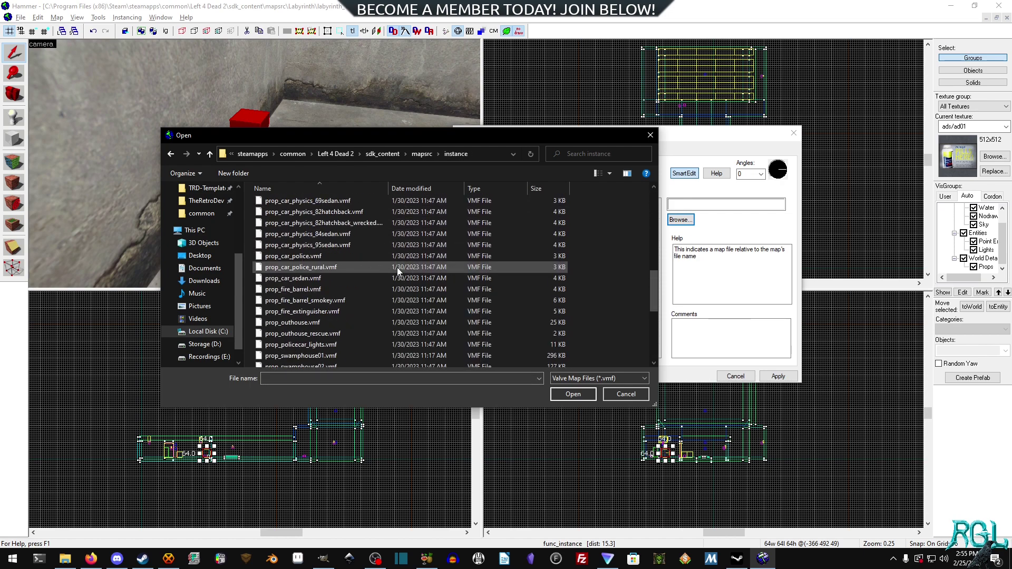
scroll(397, 269, "down", 2)
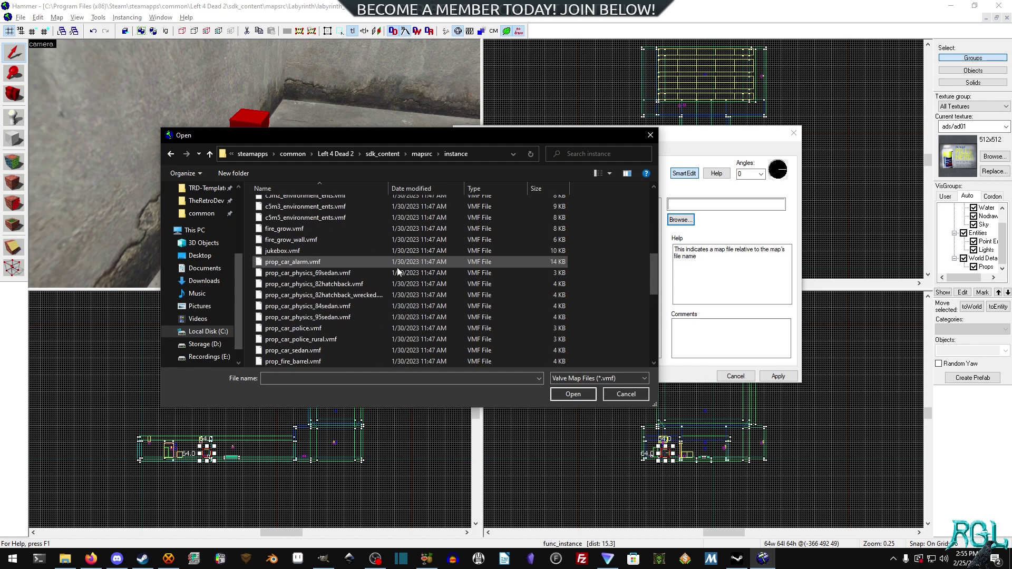
left_click(335, 254)
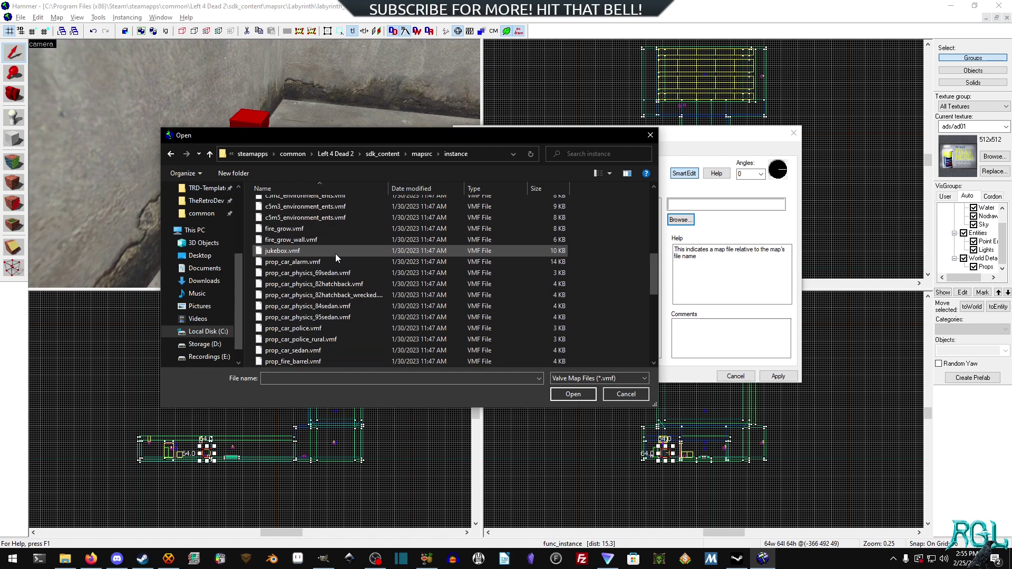
left_click(571, 394)
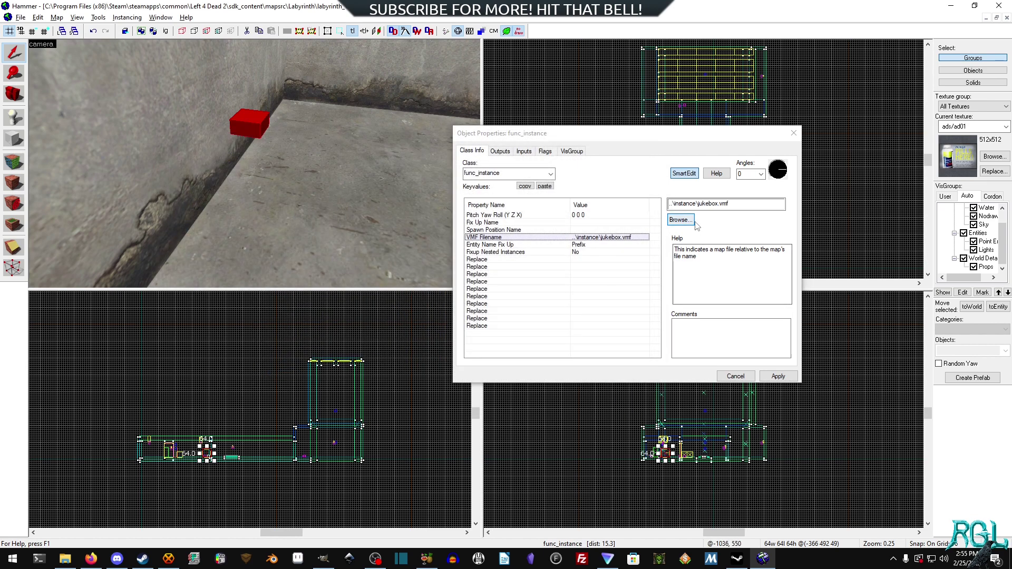
left_click(790, 378)
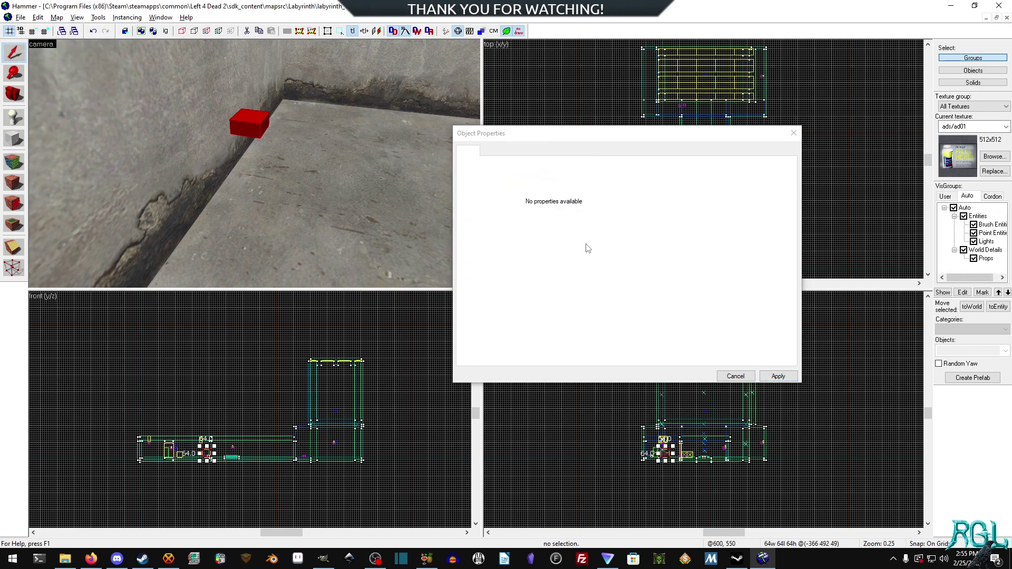
Close the object properties and lower the jukebox instance so it stands on the room's floor.
left_click(258, 125)
key("z")
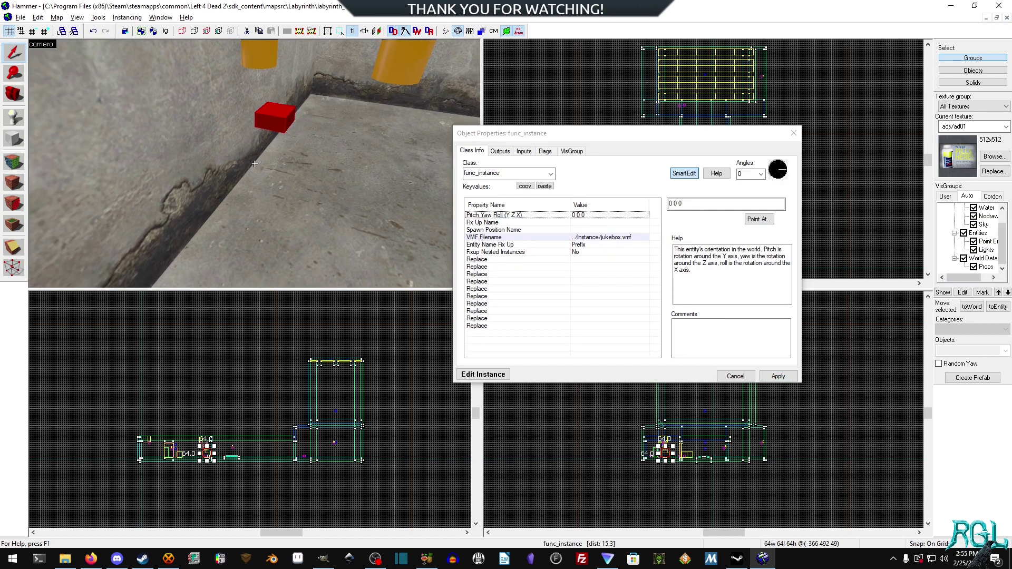
key("s")
key("d")
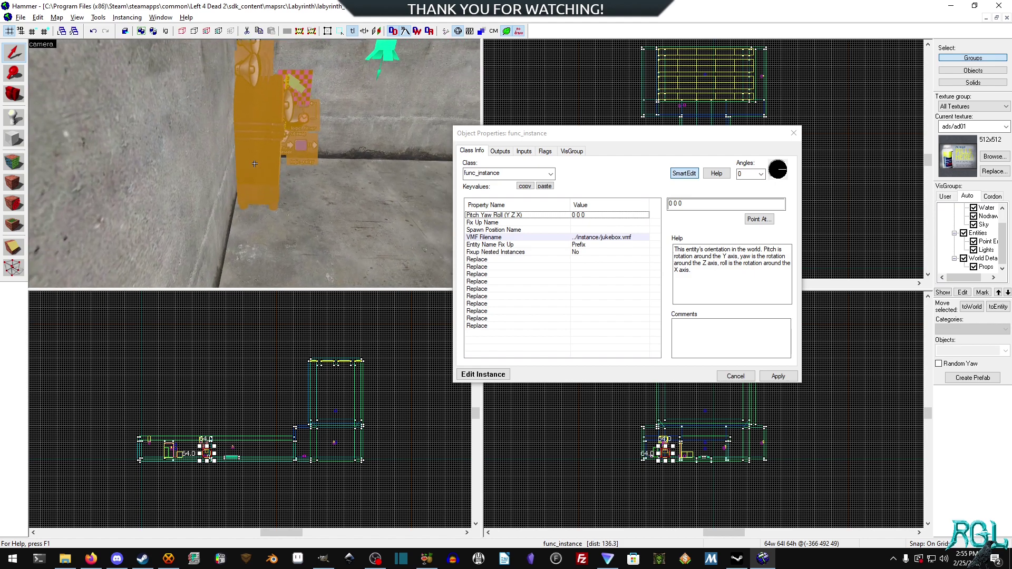
key("s")
key("z")
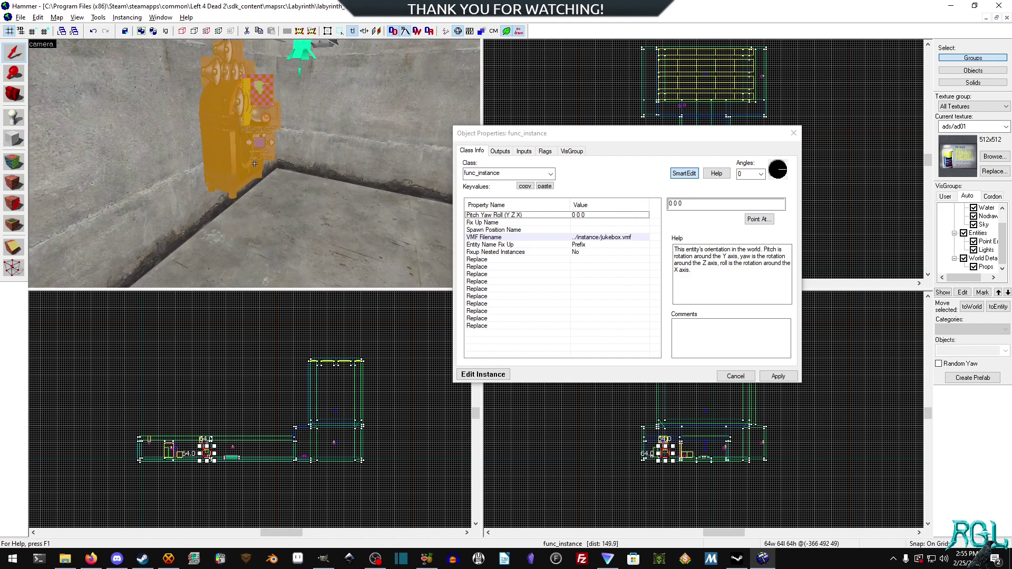
left_click(728, 379)
scroll(659, 459, "up", 8)
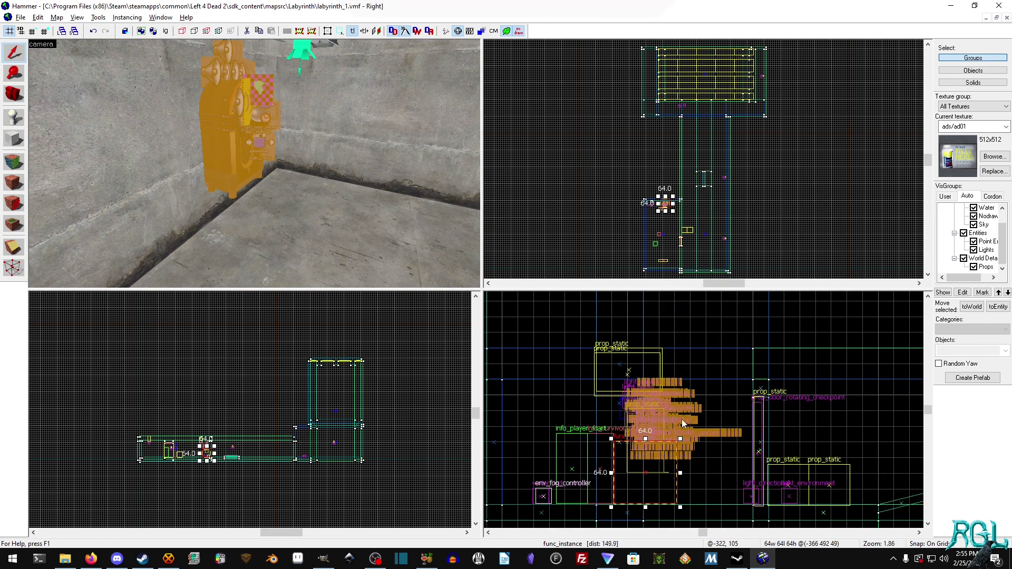
scroll(632, 199, "up", 8)
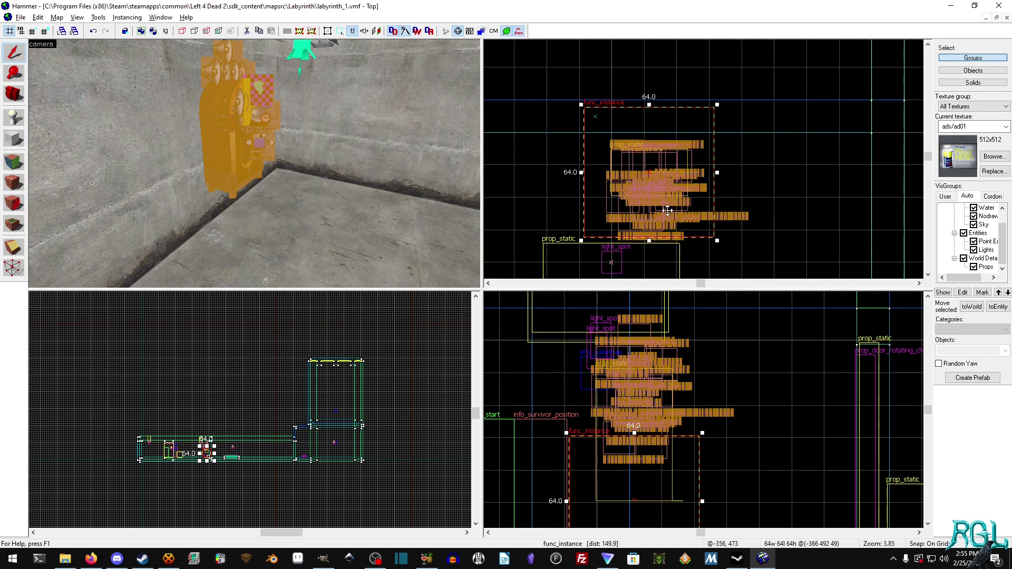
scroll(220, 413, "up", 8)
scroll(221, 413, "up", 5)
left_click_drag(316, 396, 313, 460)
left_click(416, 385)
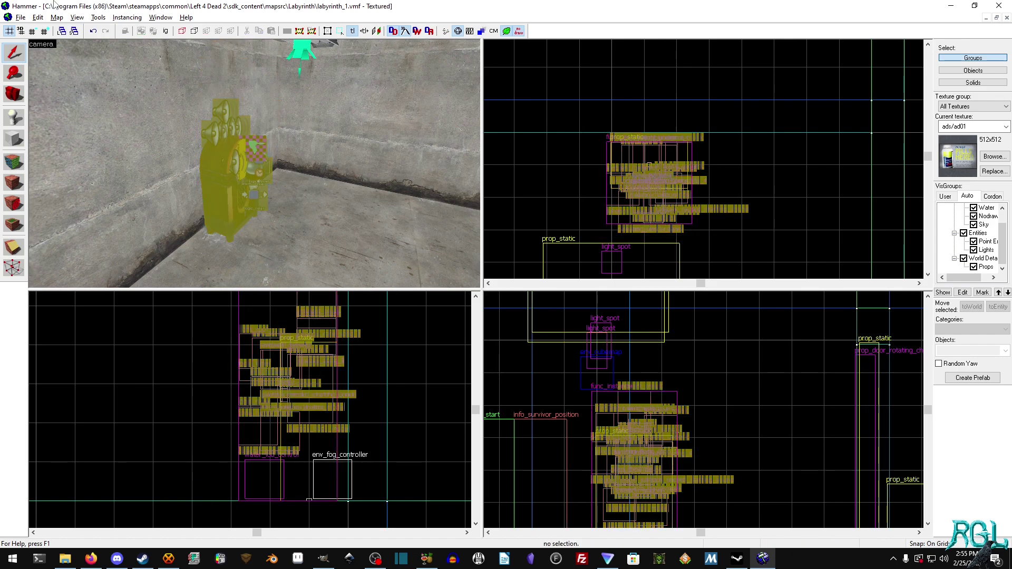
Compile and run the map with BSP, VIS and RAD set to Normal and HDR enabled.
left_click(20, 16)
left_click(53, 130)
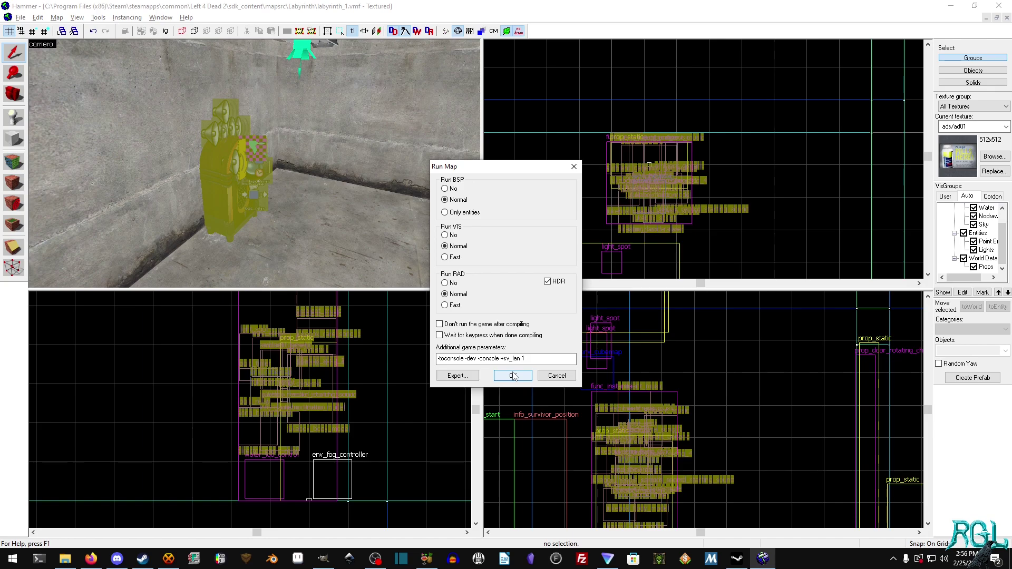
left_click(513, 375)
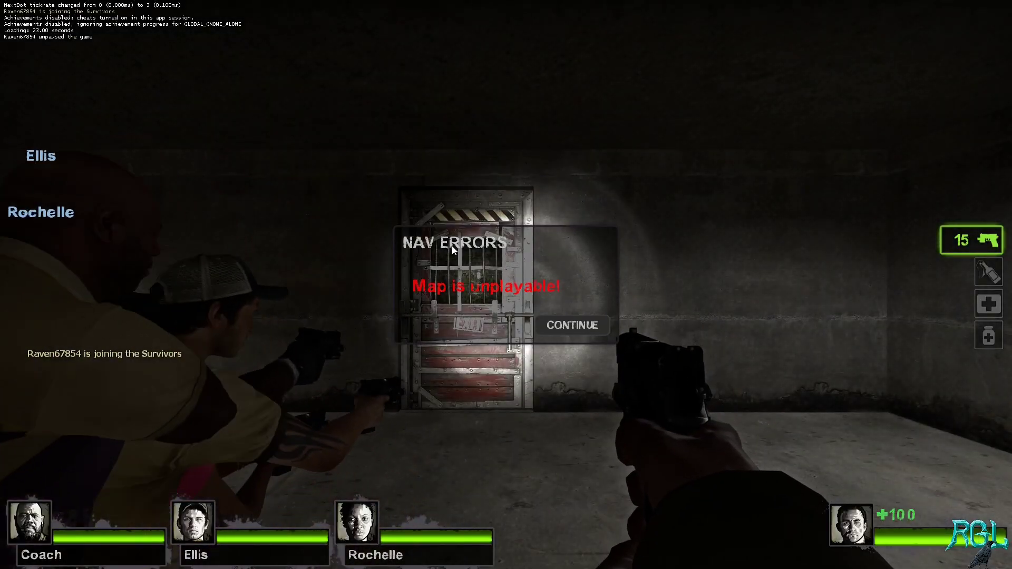
Dismiss the nav errors notice, walk up to the jukebox in the game and activate it.
left_click(571, 325)
key("w")
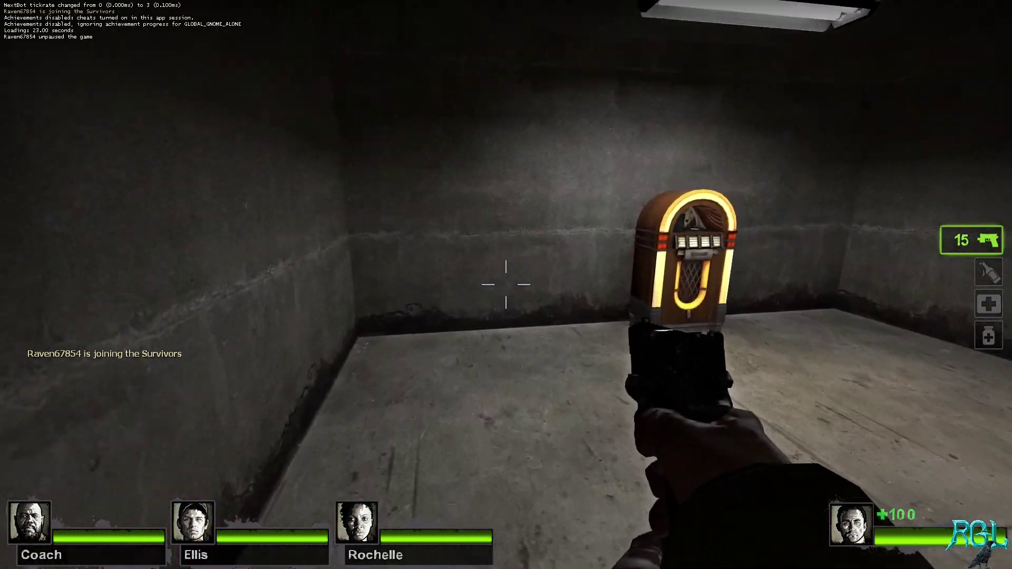
key("w")
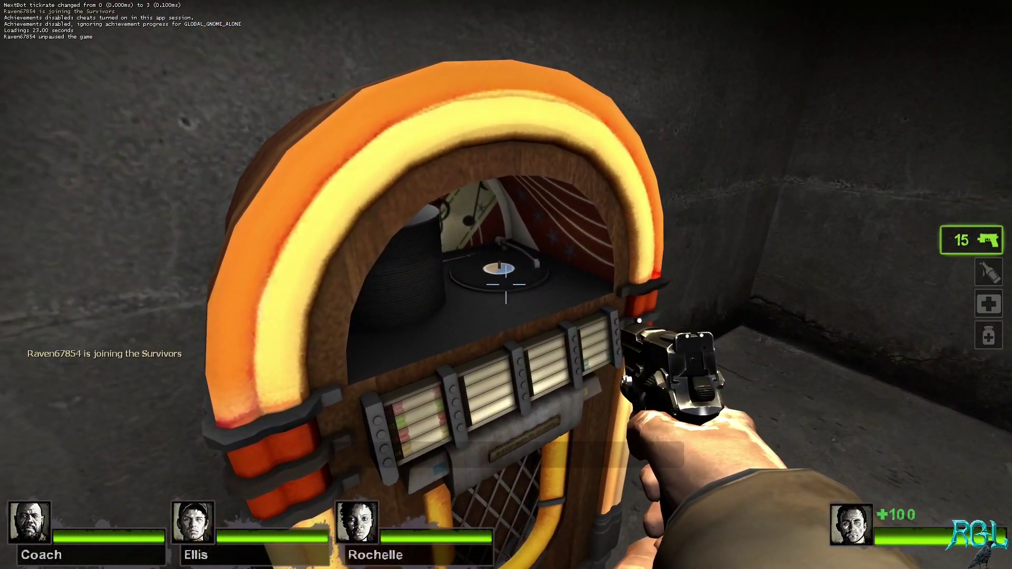
key("e")
key("d")
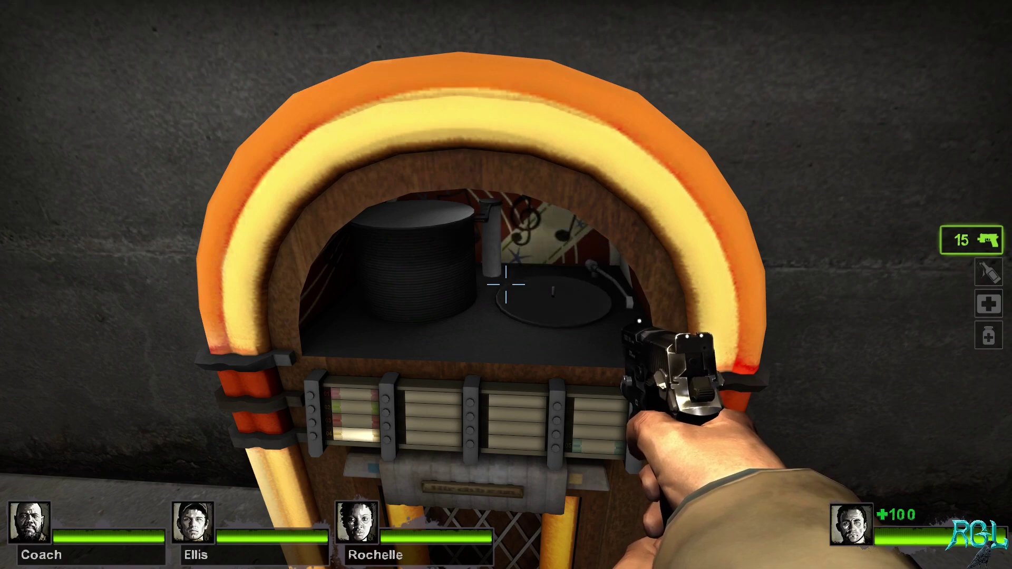
Quit the game with the console command "exit" and return to the Hammer editor.
key("grave")
type("exit")
key("Return")
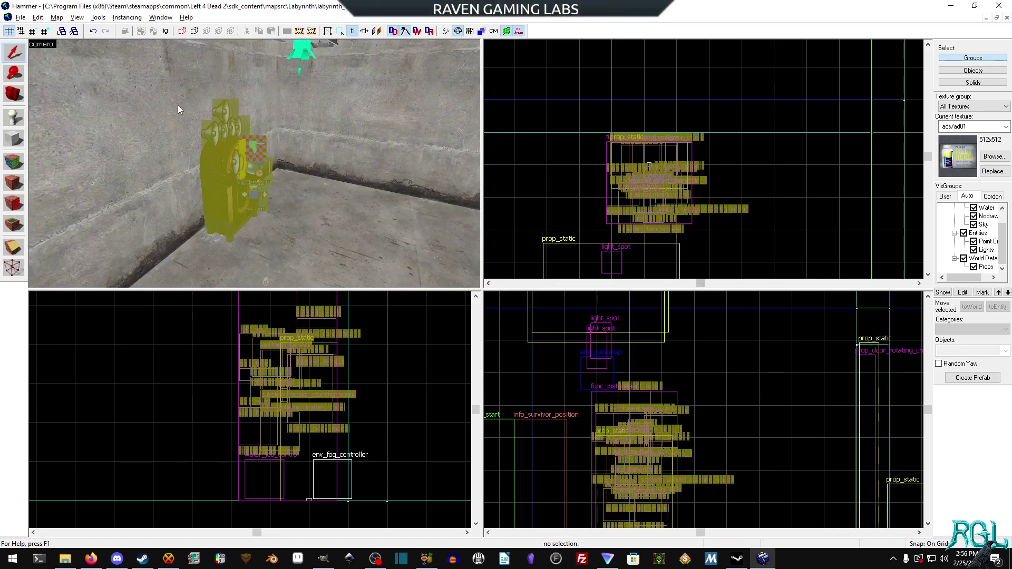
Place a new func_instance entity on the dark water surface in the mossy-walled labyrinth corridor outside the start room.
key("z")
key("w")
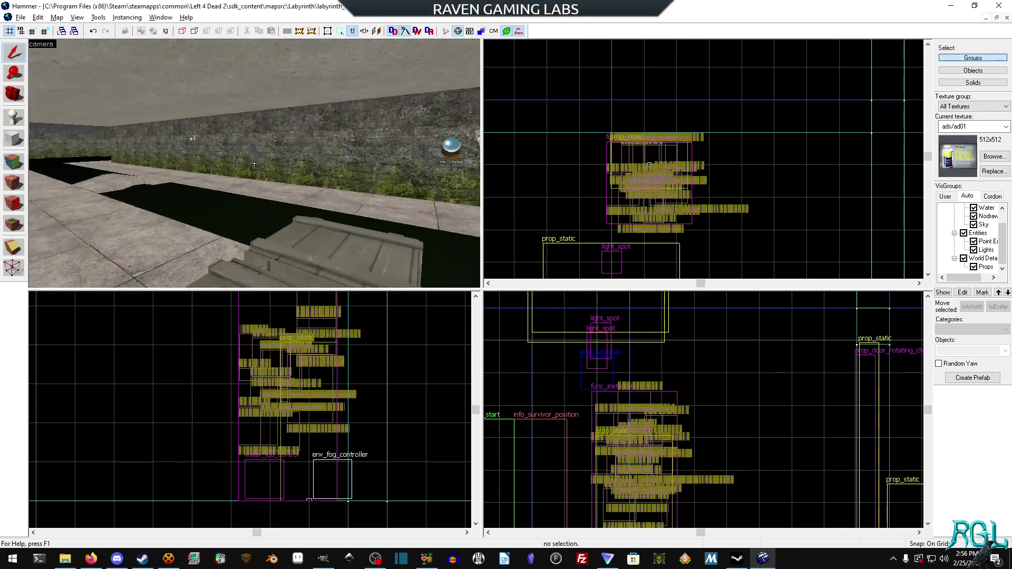
key("w")
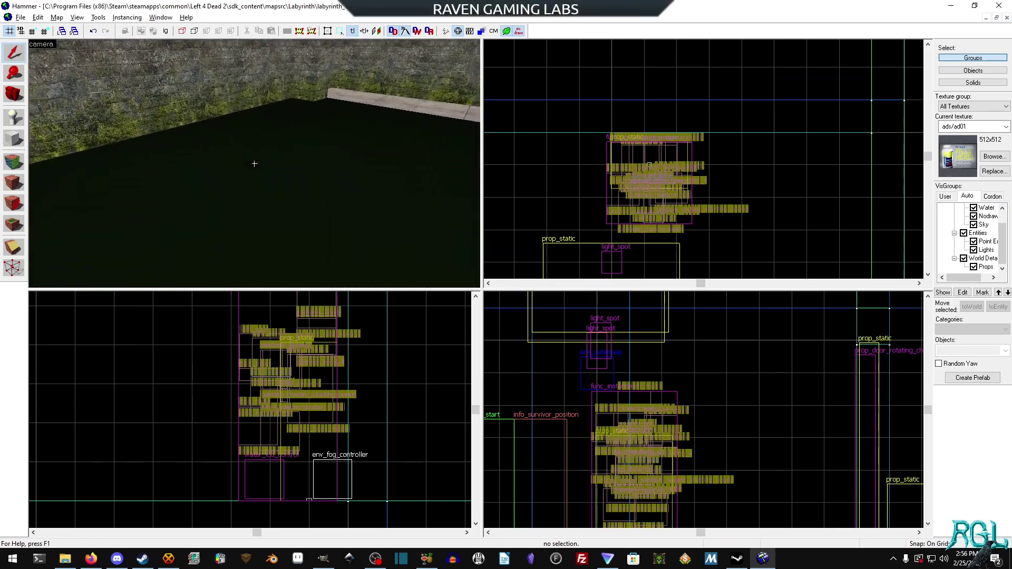
key("w")
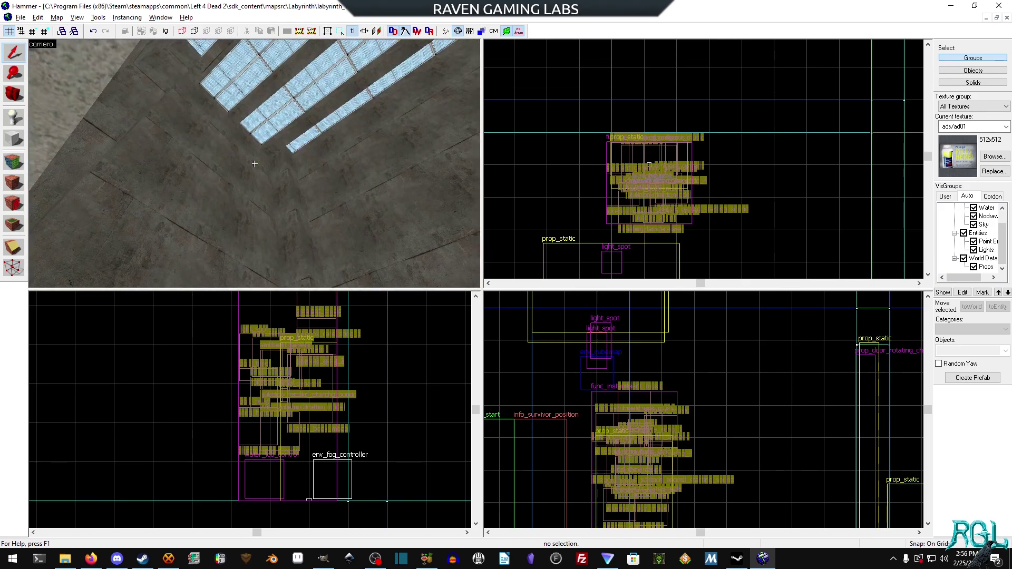
key("w")
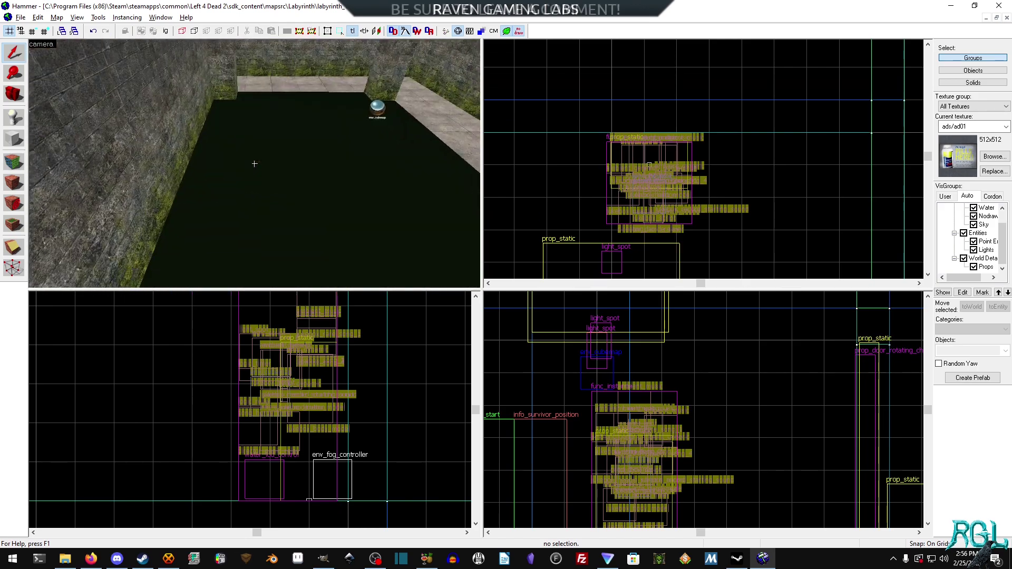
key("w")
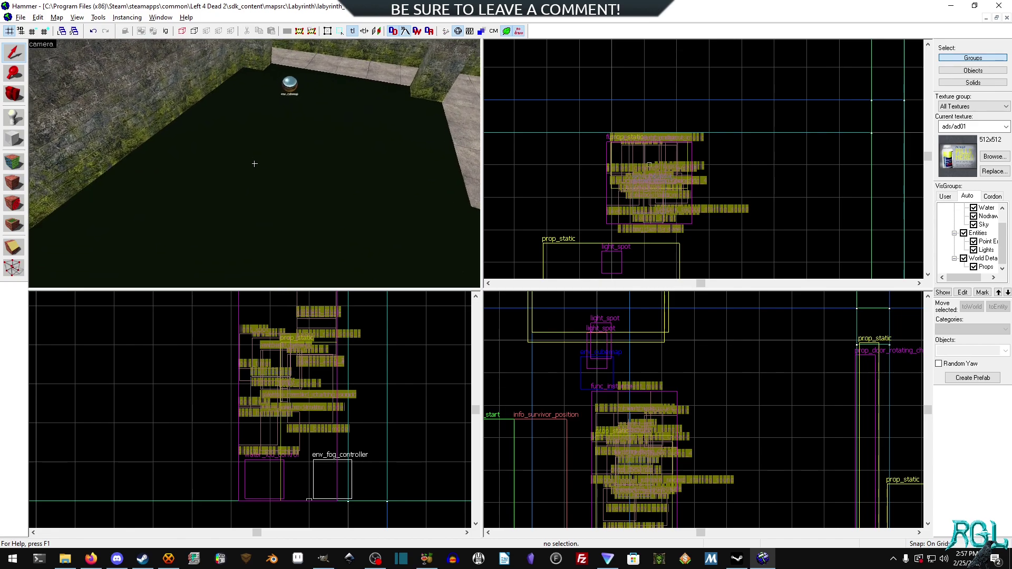
left_click(14, 117)
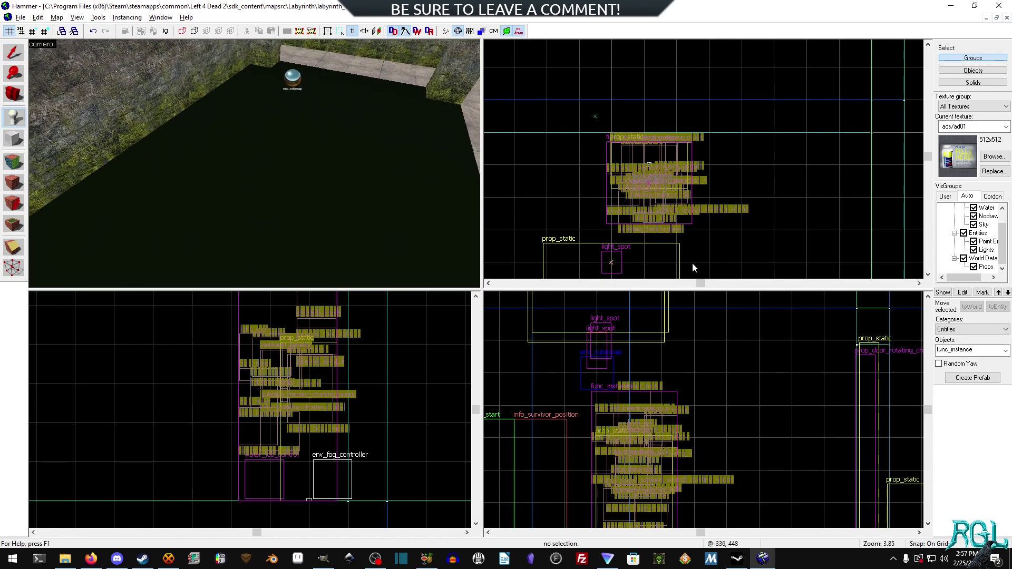
left_click(277, 187)
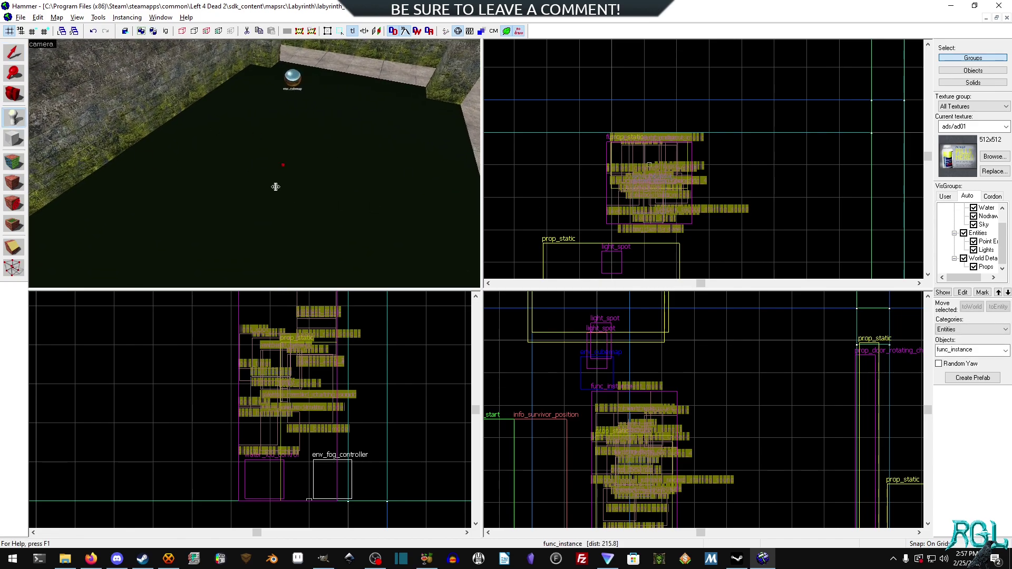
Set the new func_instance's VMF Filename to prop_car_alarm.vmf from the instance folder, apply it and close the object properties.
left_click(14, 52)
scroll(299, 143, "up", 1)
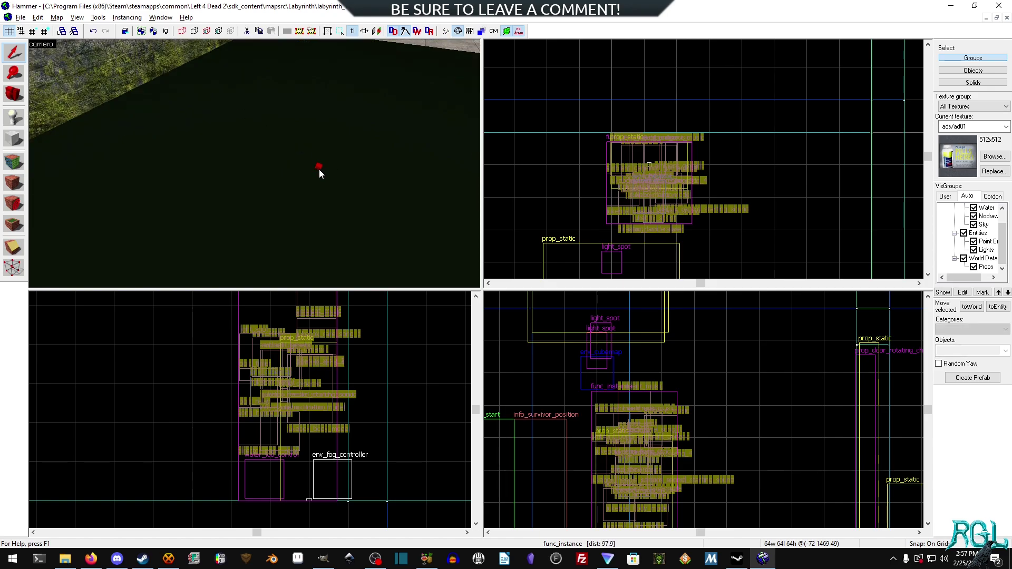
double_click(318, 169)
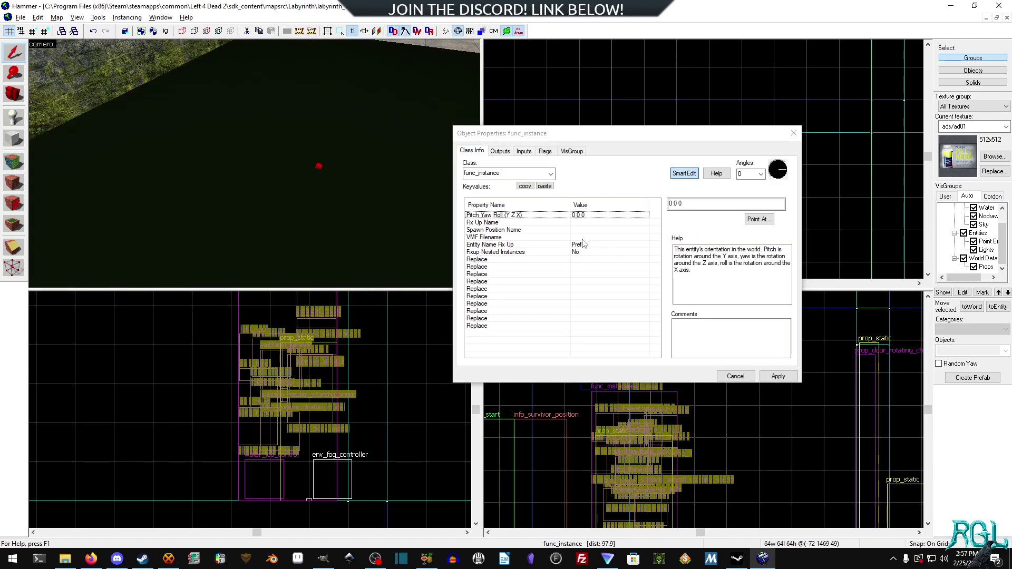
left_click(583, 239)
left_click(681, 220)
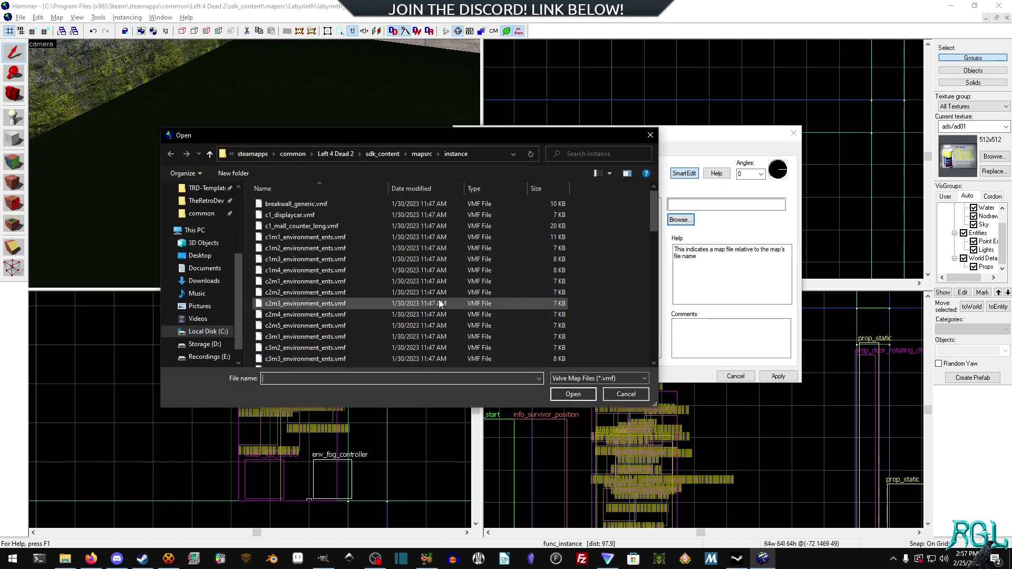
scroll(417, 290, "down", 3)
double_click(366, 262)
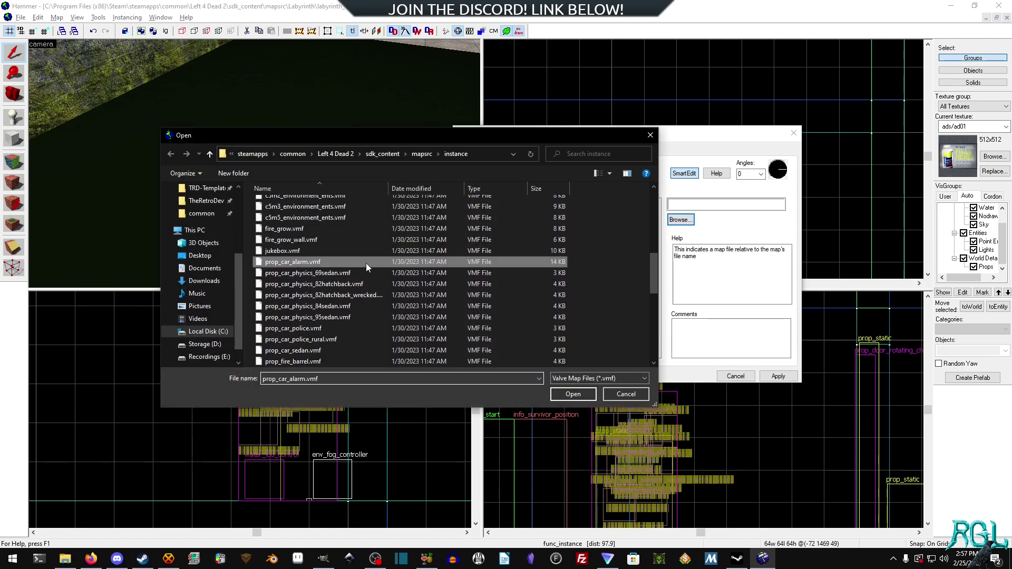
left_click(779, 377)
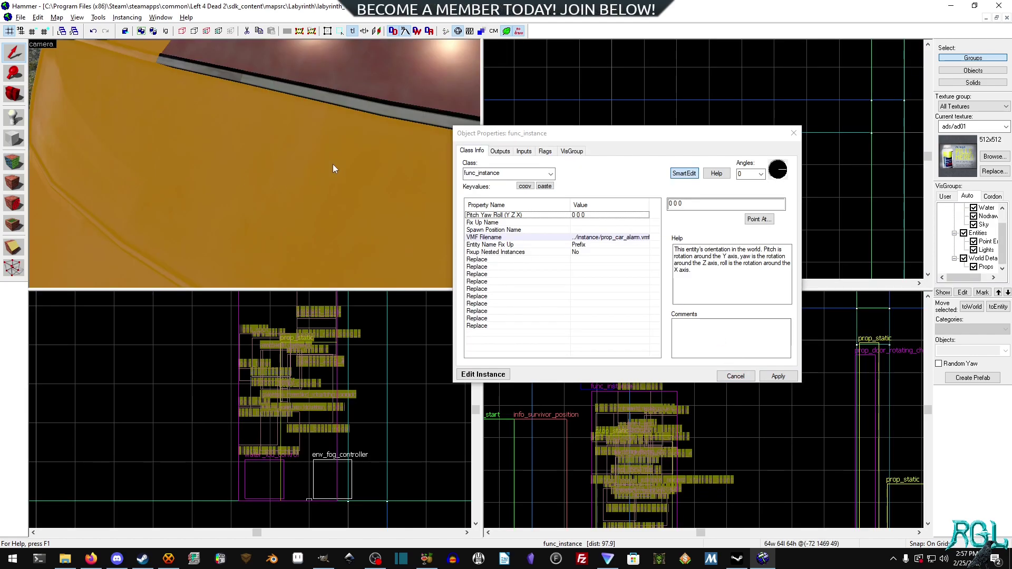
left_click(793, 133)
Lower the car alarm instance so its wheels rest on the corridor floor, and clear the selection.
key("z")
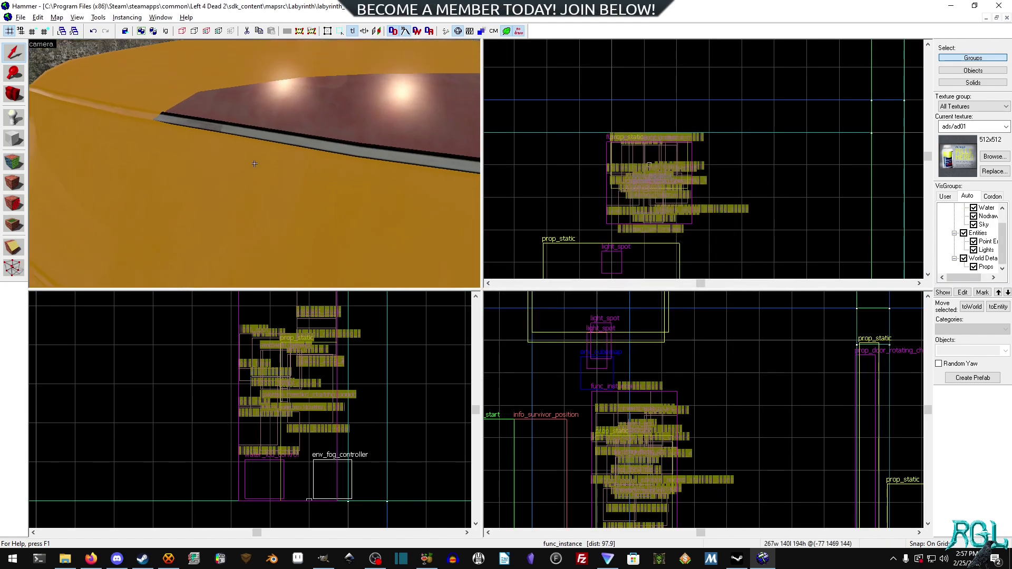
key("s")
key("d")
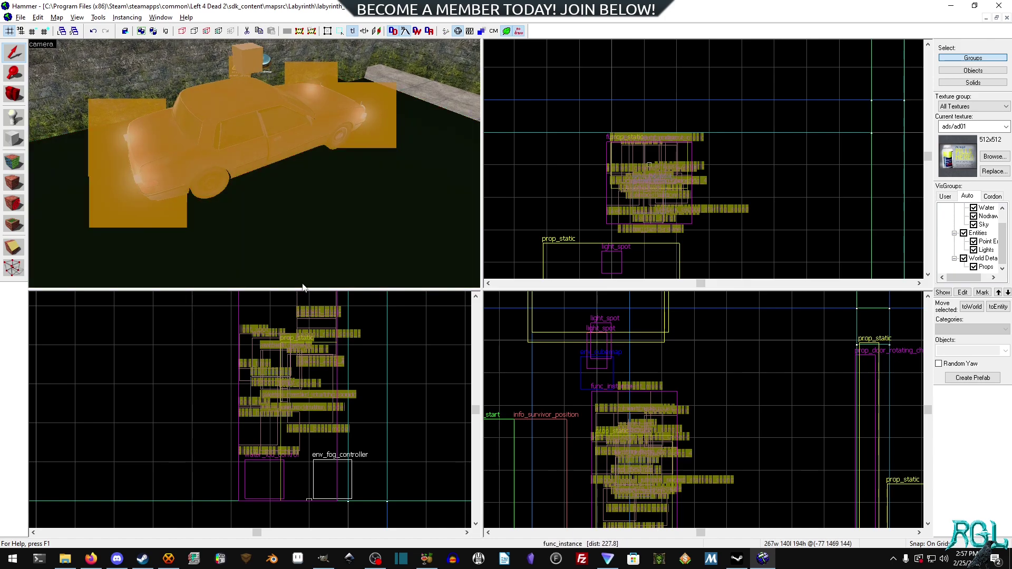
scroll(361, 393, "down", 4)
scroll(361, 393, "down", 7)
middle_click_drag(379, 392, 79, 377)
scroll(410, 372, "up", 2)
scroll(410, 372, "up", 2)
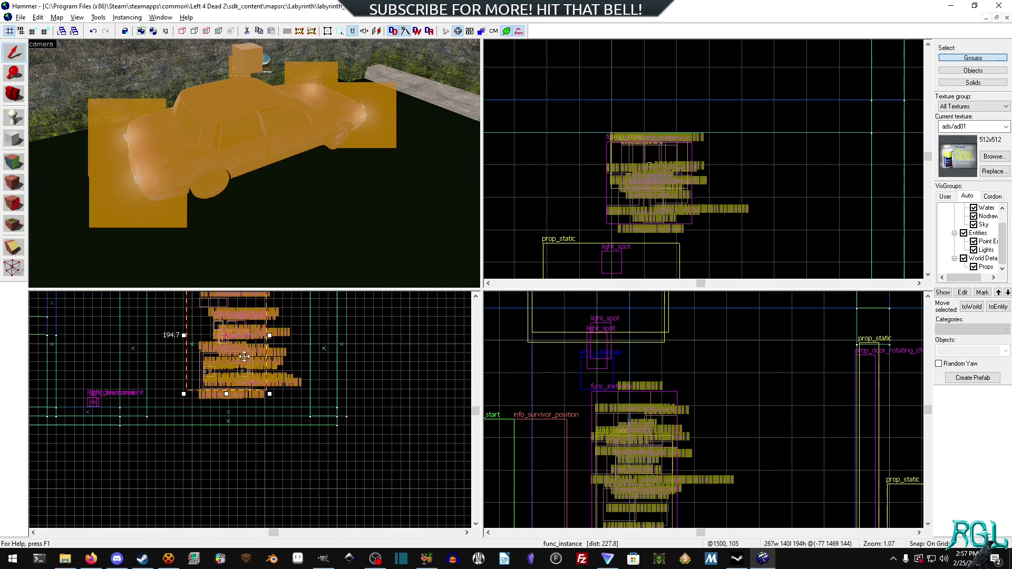
left_click_drag(244, 356, 236, 384)
scroll(236, 405, "up", 5)
left_click(371, 369)
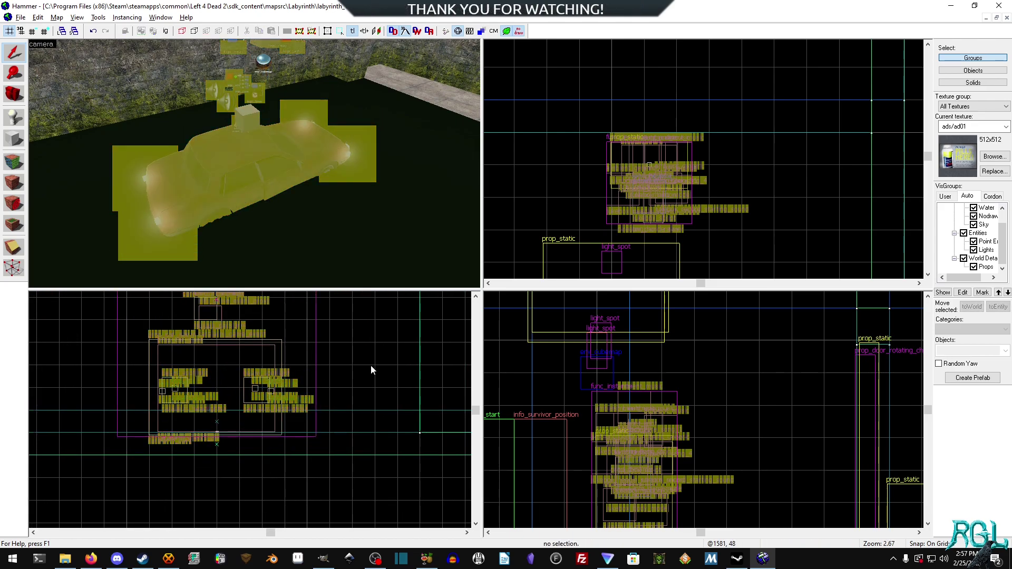
Select the car alarm instance, and compile and run the map with BSP, VIS and RAD on Normal and HDR enabled.
left_click(264, 146)
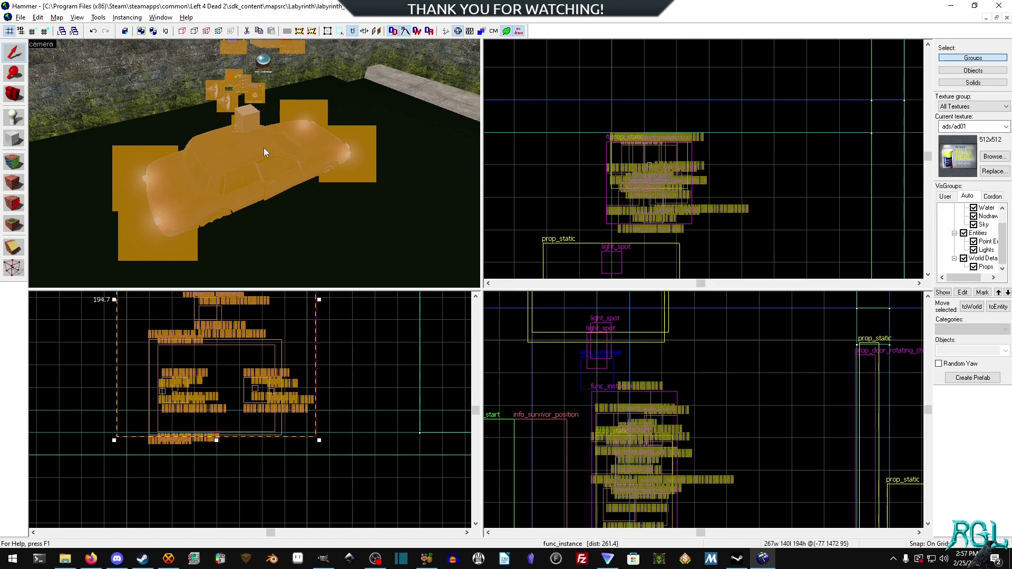
left_click(21, 17)
left_click(46, 129)
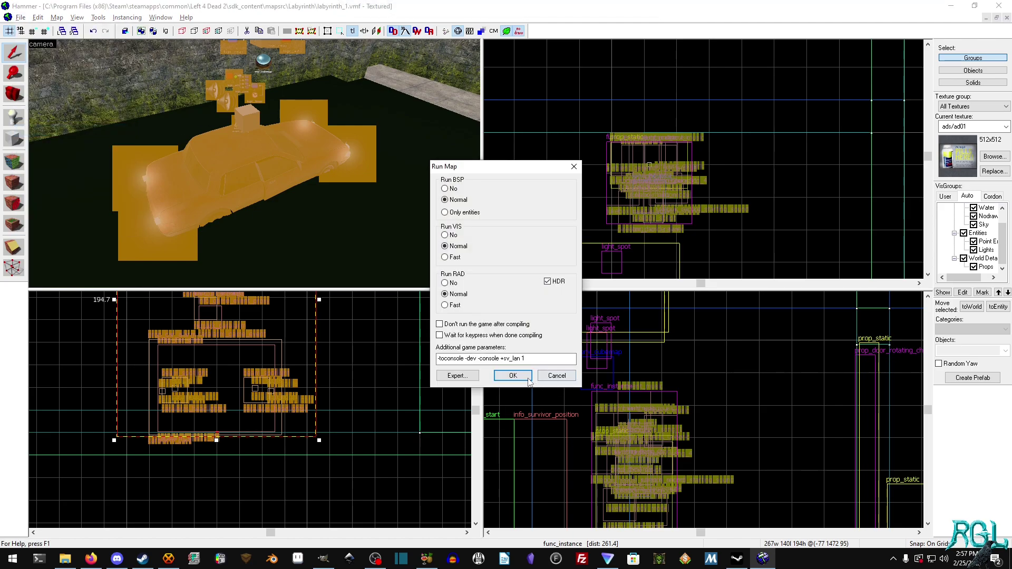
left_click(514, 377)
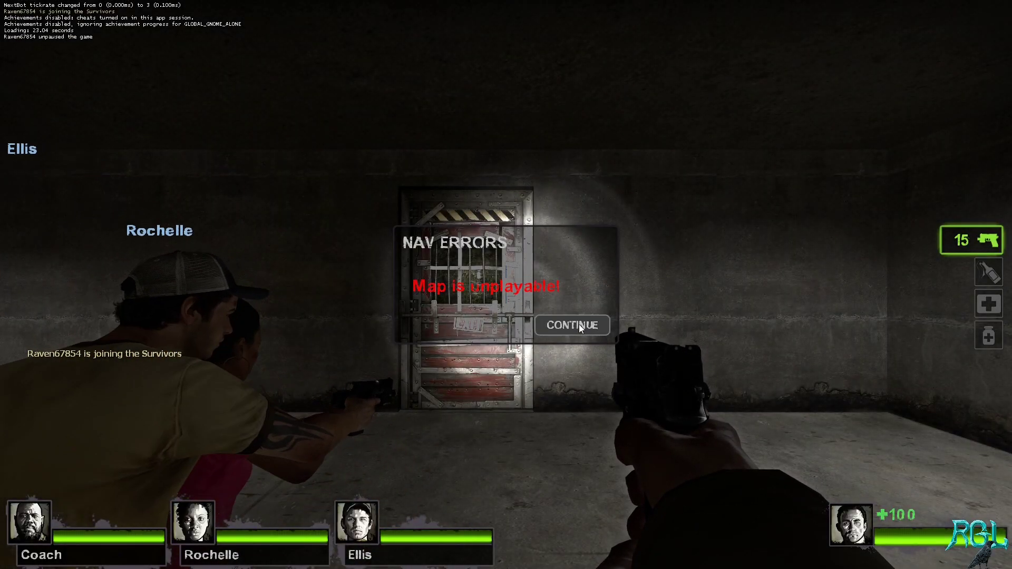
Dismiss the nav errors notice, leave the start room through its door and shoot at the alarm car.
left_click(579, 325)
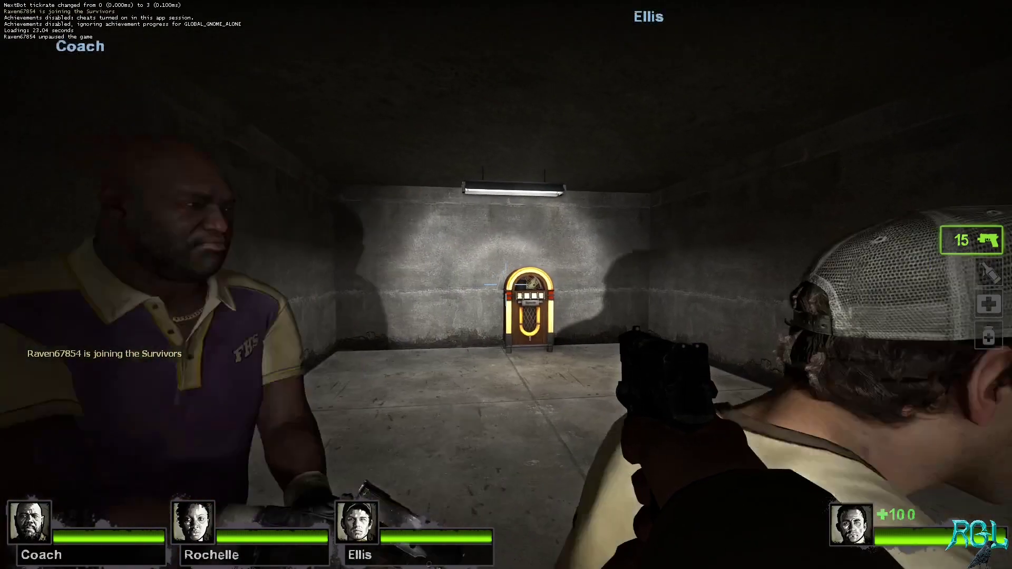
key("e")
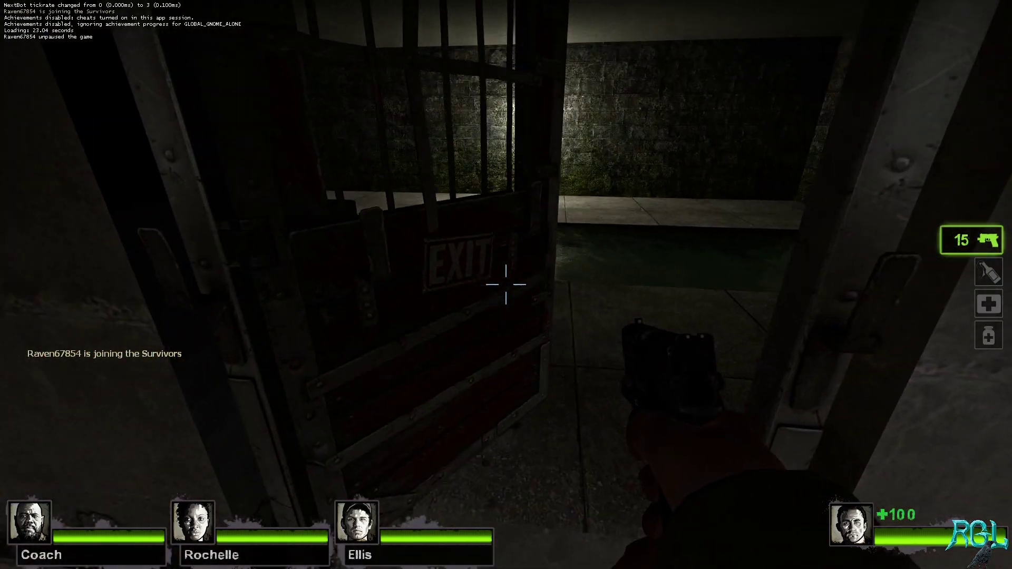
key("w")
left_click(506, 285)
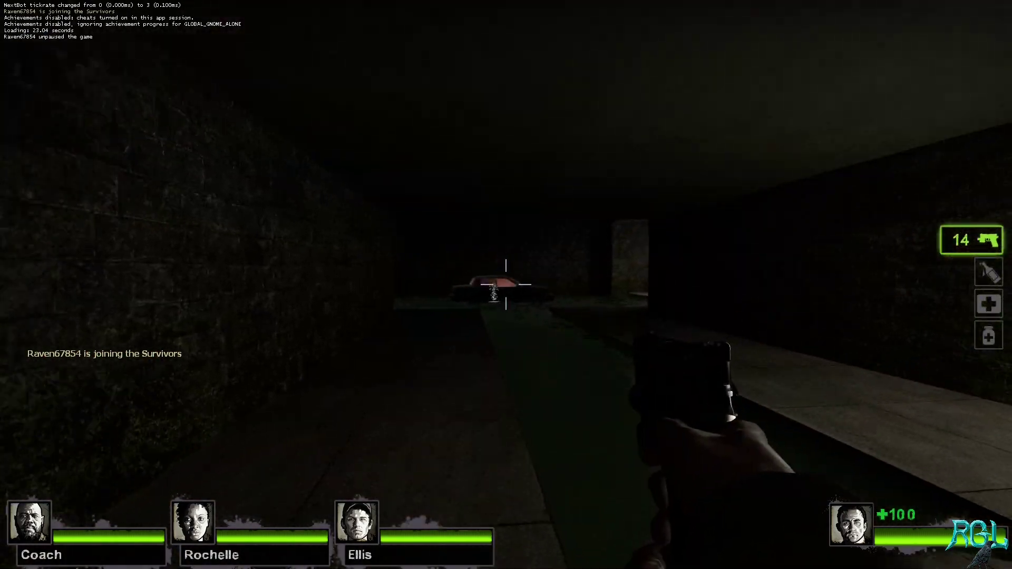
left_click(506, 284)
Walk around the alarm car in the game to check its headlights and how it sits on the floor.
key("w")
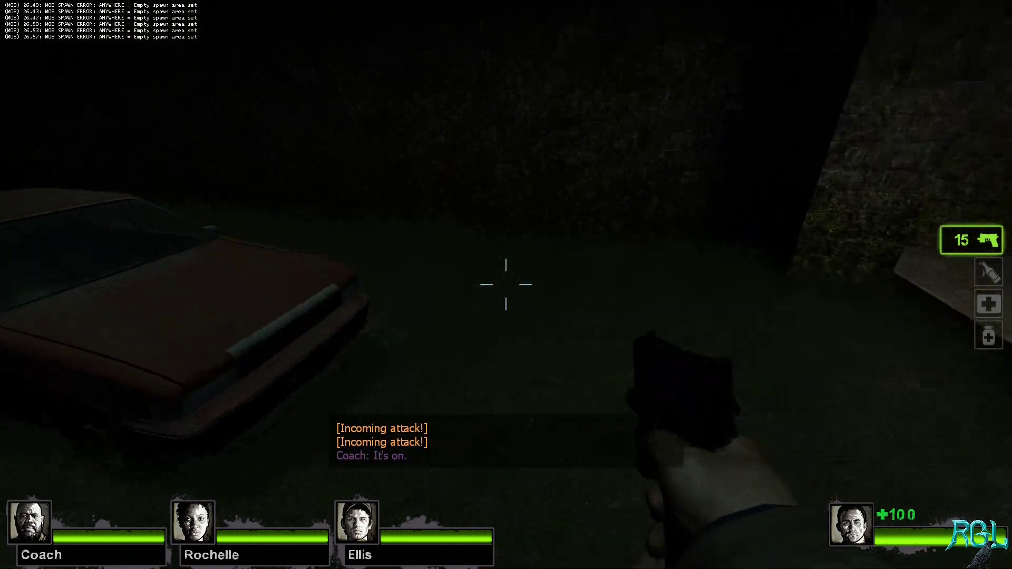
key("a")
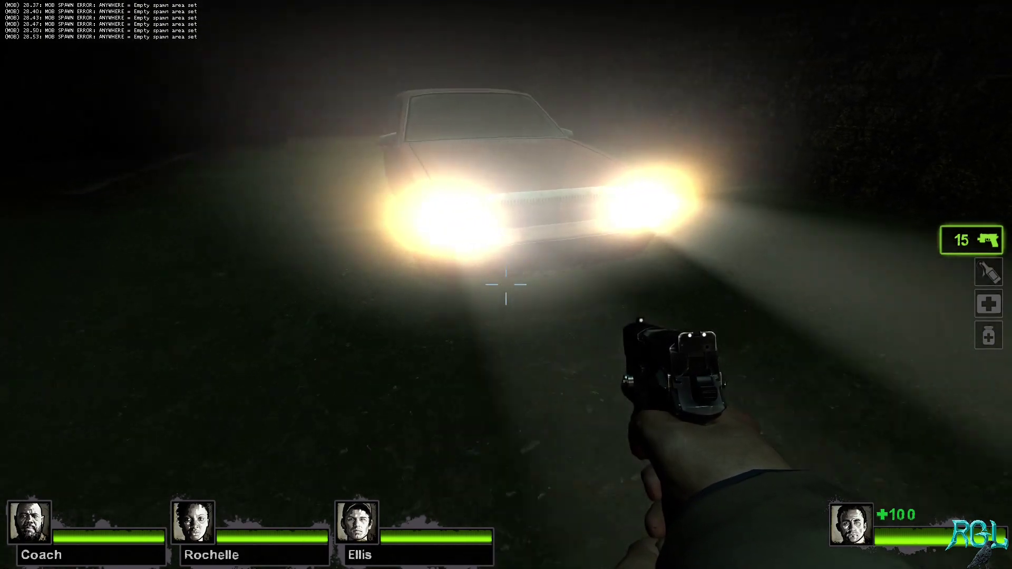
key("f")
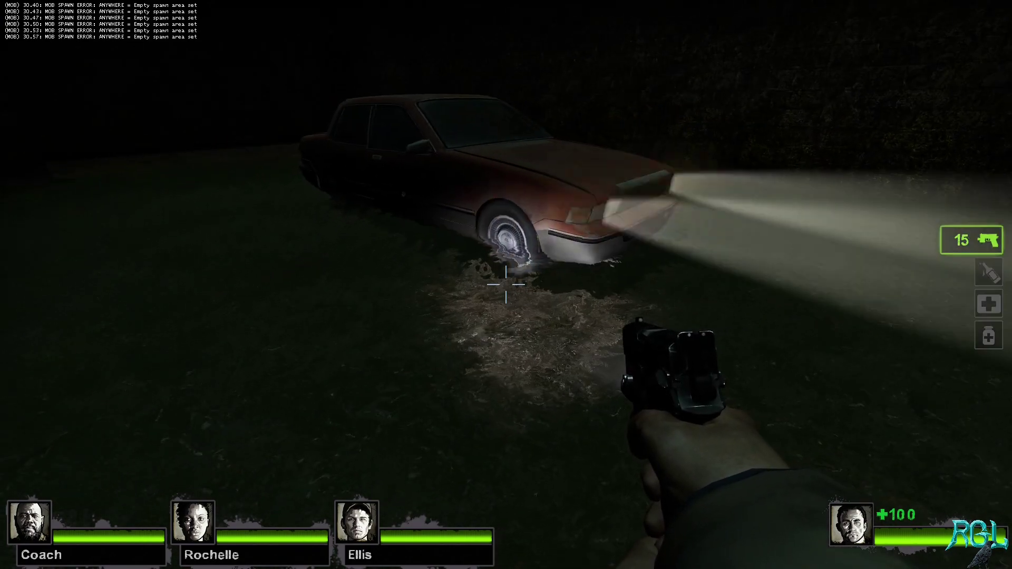
key("w")
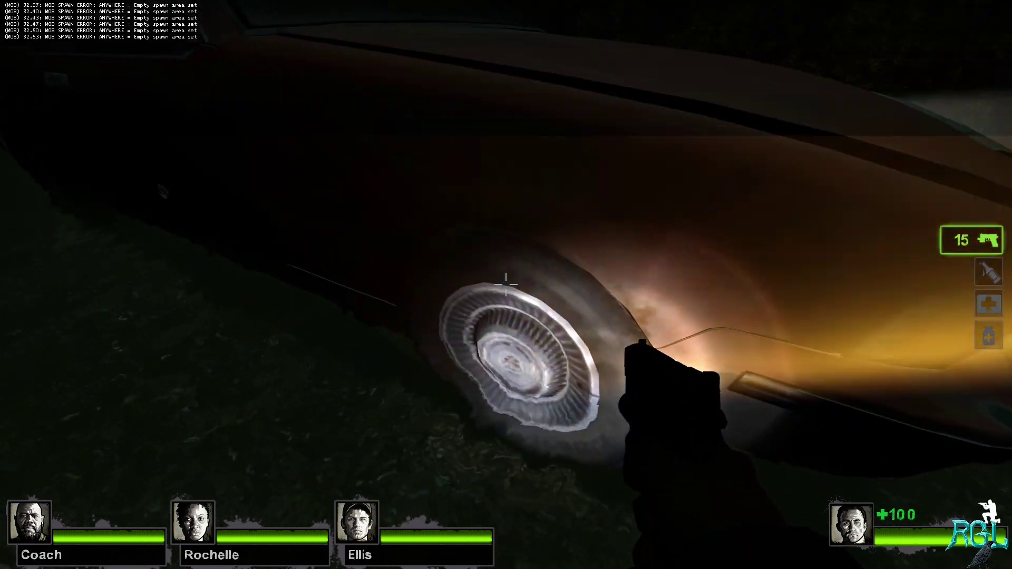
key("s")
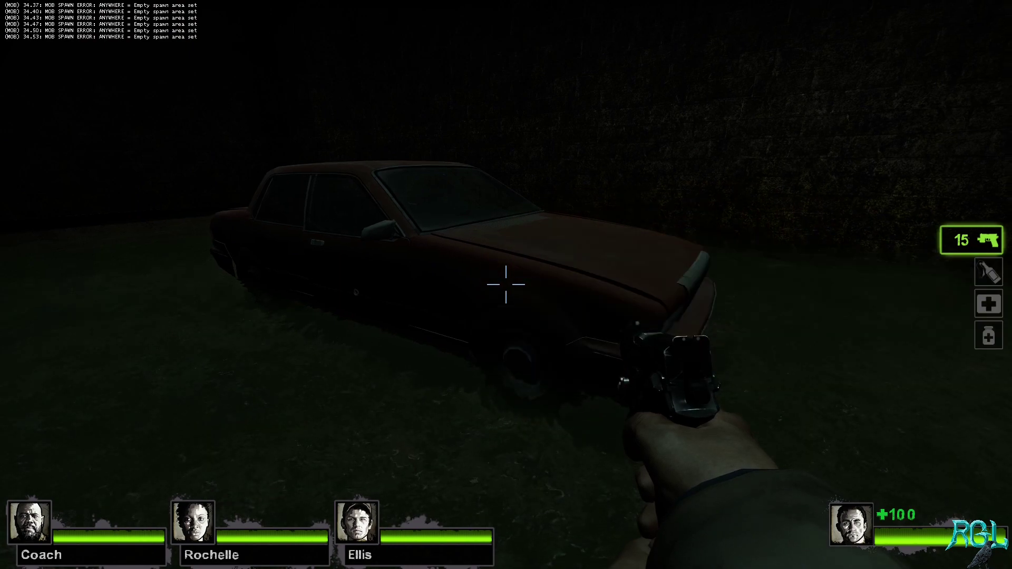
Quit the game with the console command "exit" to get back to the Hammer editor.
key("grave")
type("exit")
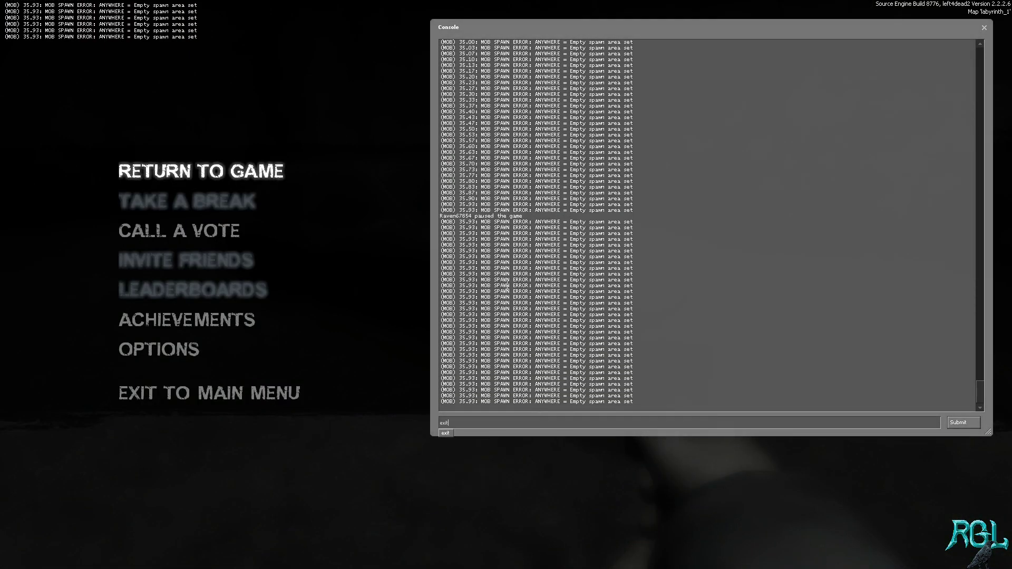
key("Return")
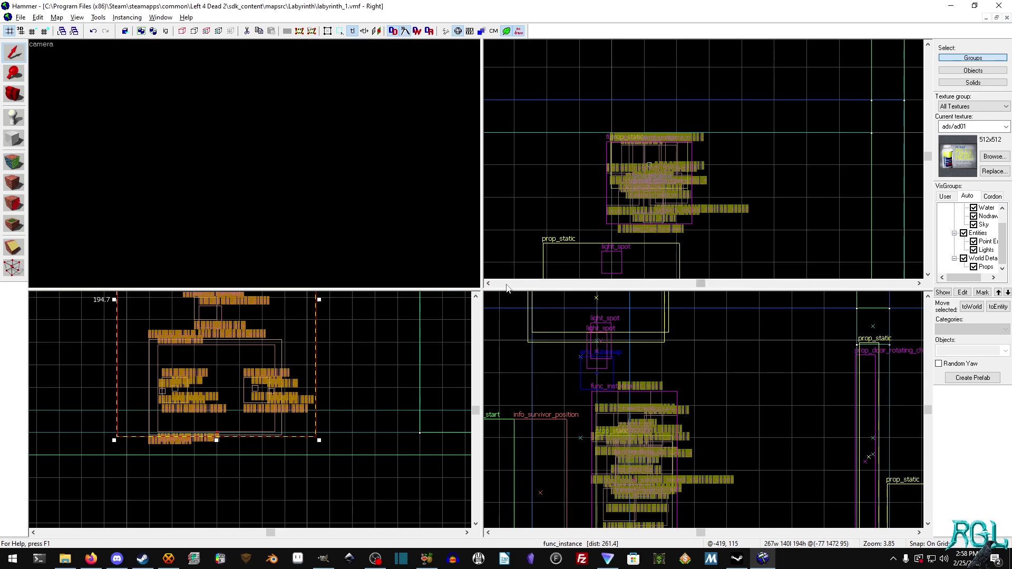
Open the car alarm func_instance's properties and open its prop_car_alarm.vmf for editing.
left_click(372, 167)
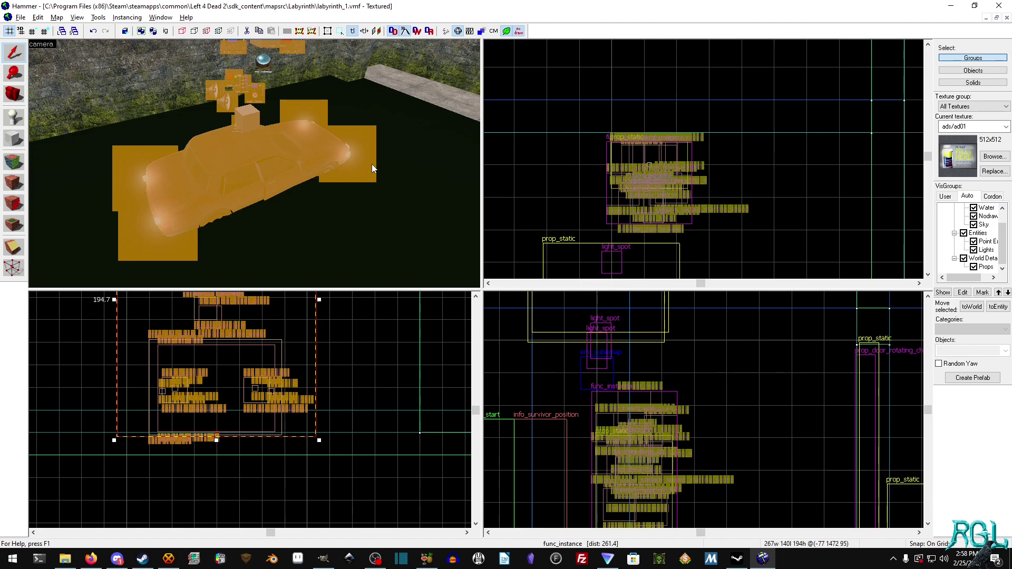
double_click(222, 172)
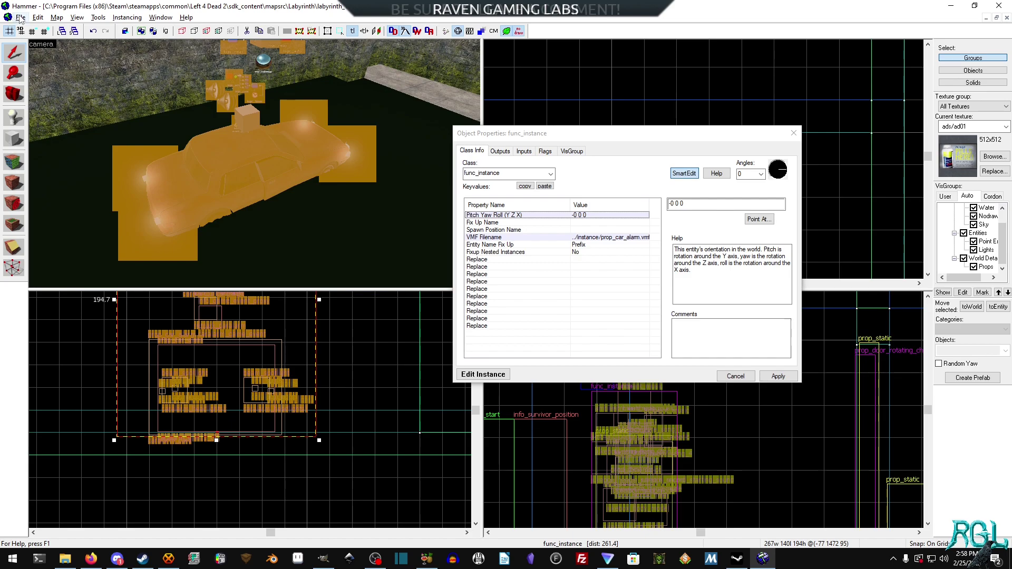
left_click(483, 374)
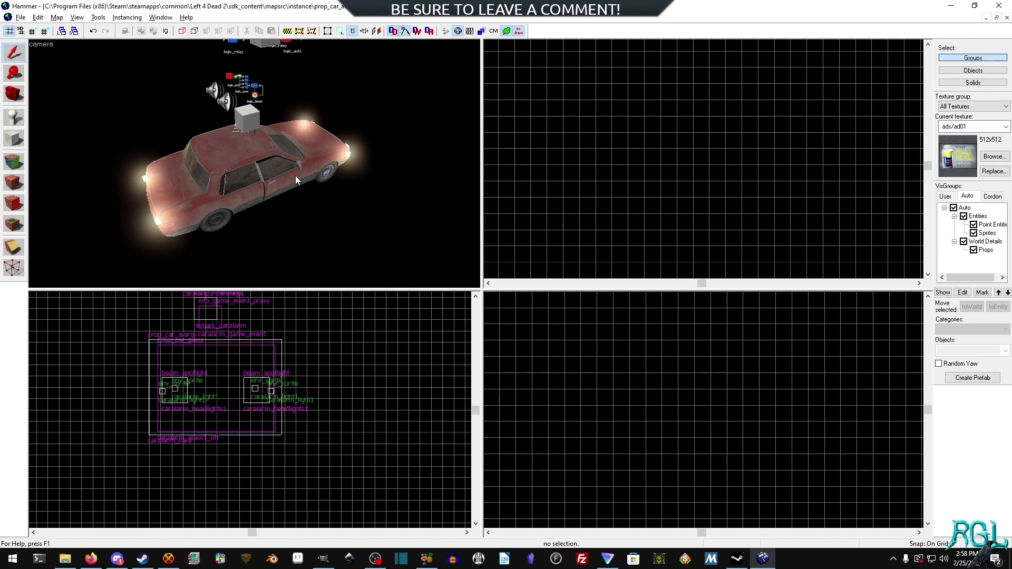
Select the car's glass entity, review its object properties and close them.
left_click(269, 168)
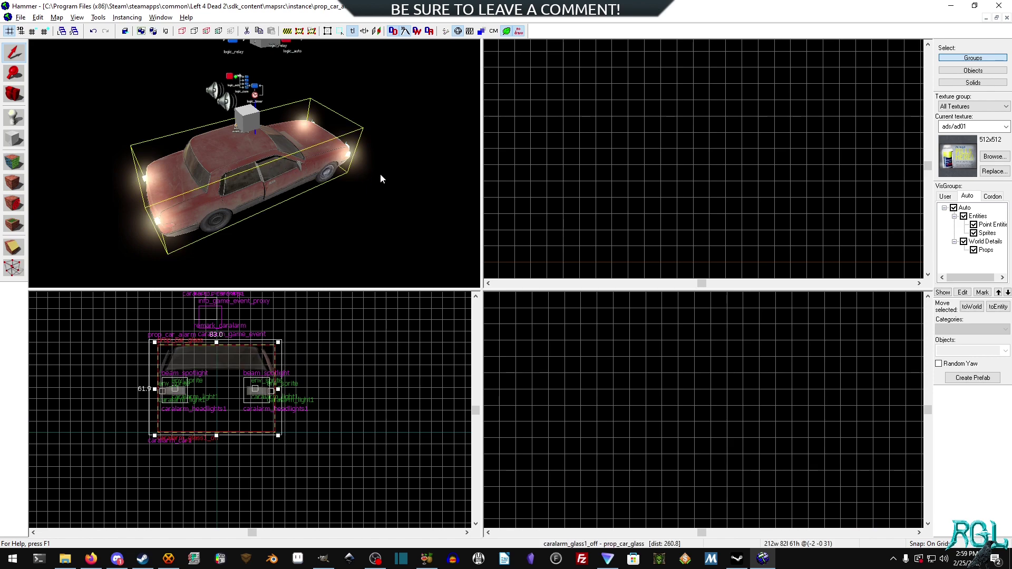
left_click(380, 179)
double_click(273, 169)
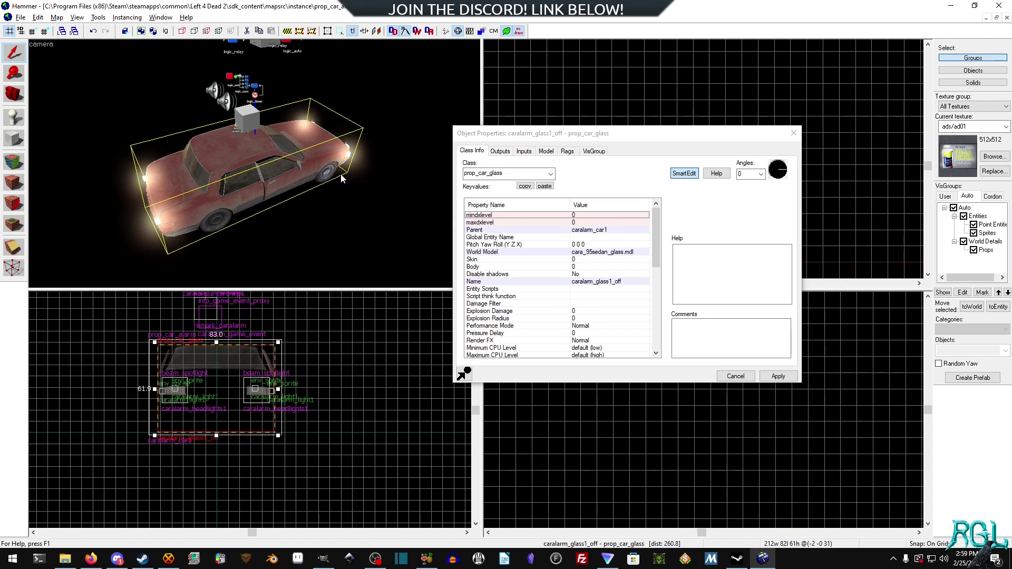
left_click(793, 133)
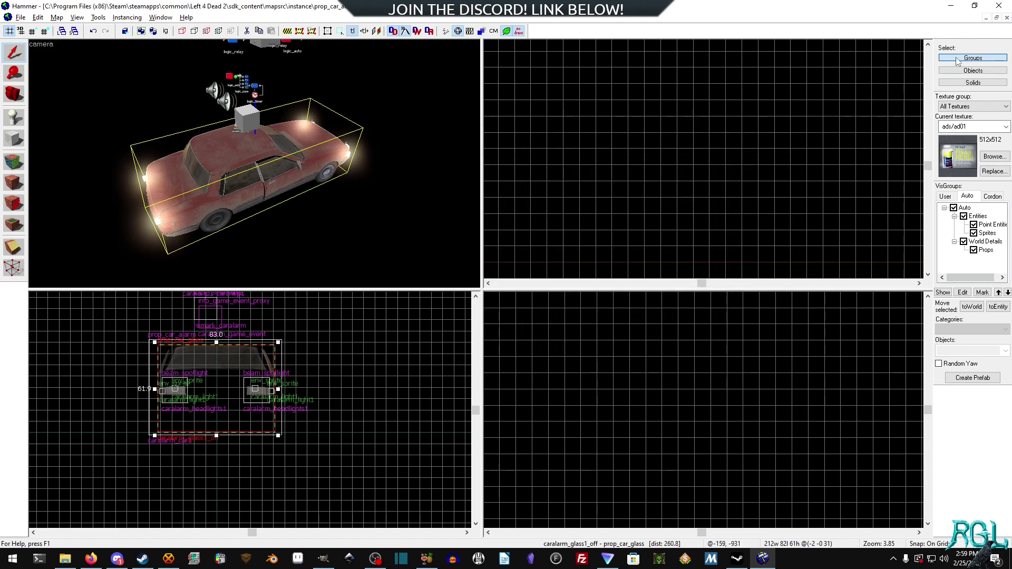
Select the car as a whole group and look through the shared properties of its grouped objects.
left_click(979, 72)
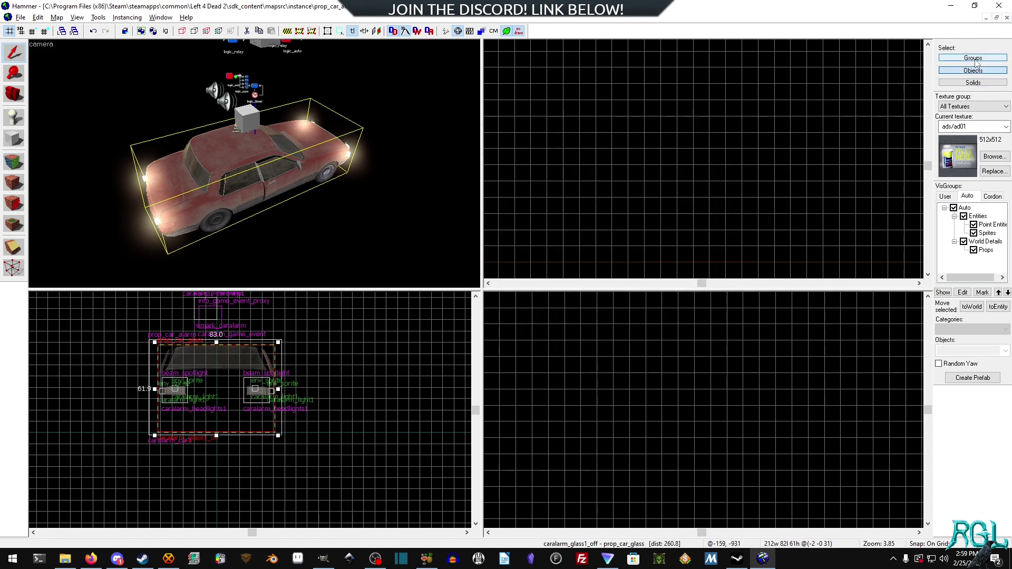
left_click(979, 59)
left_click(228, 197)
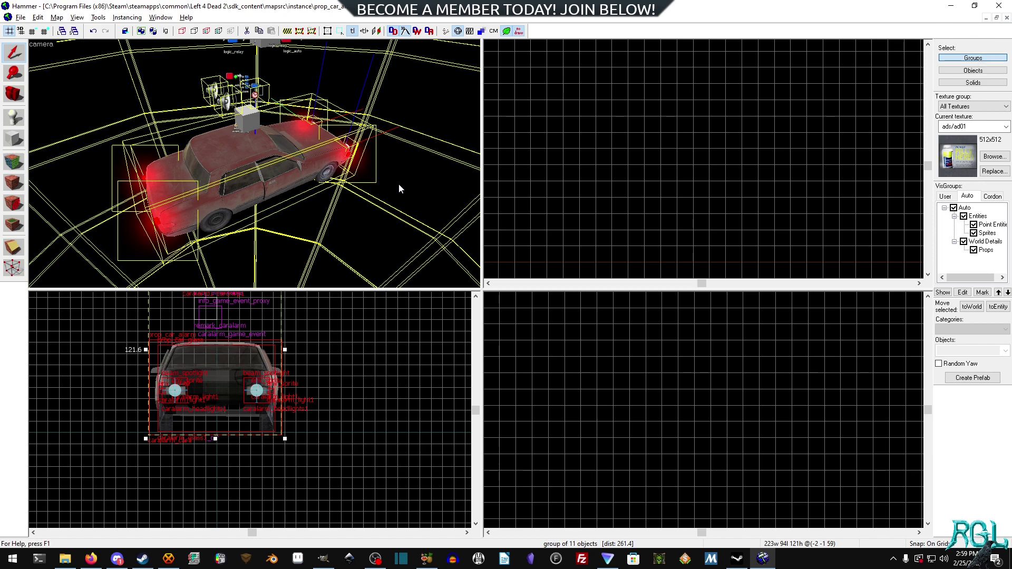
key("z")
key("a")
key("a")
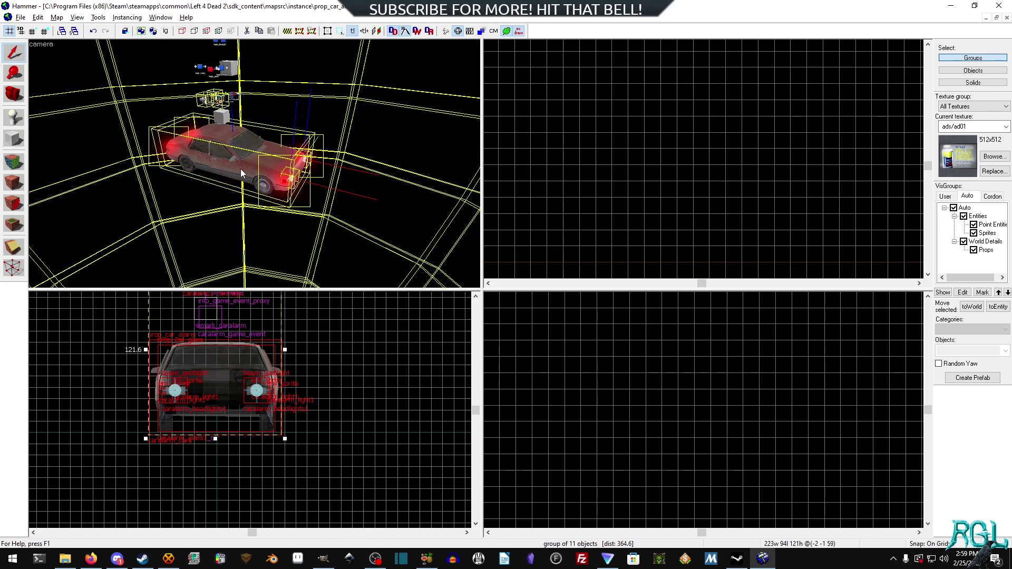
key("alt+Return")
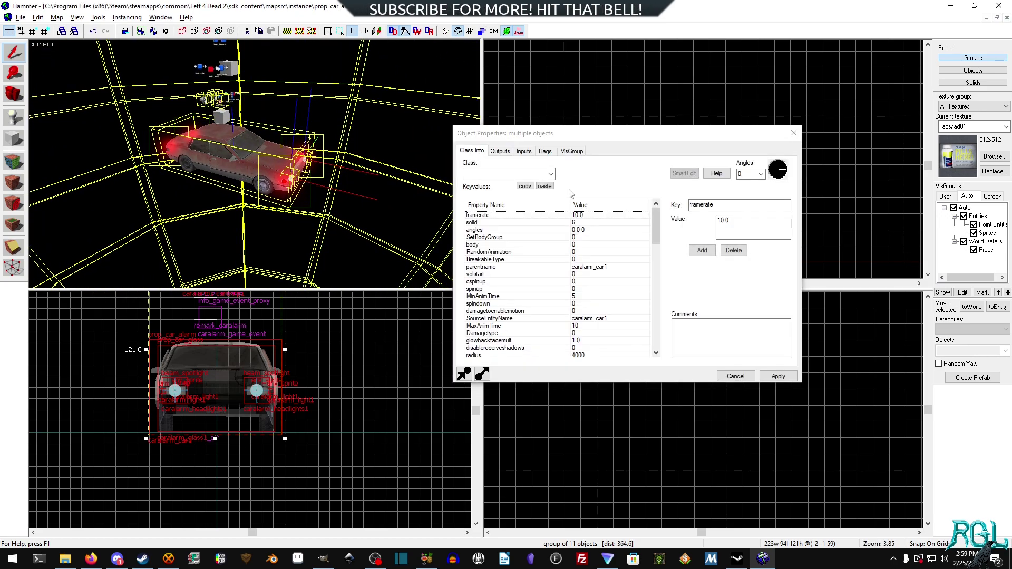
scroll(602, 232, "down", 9)
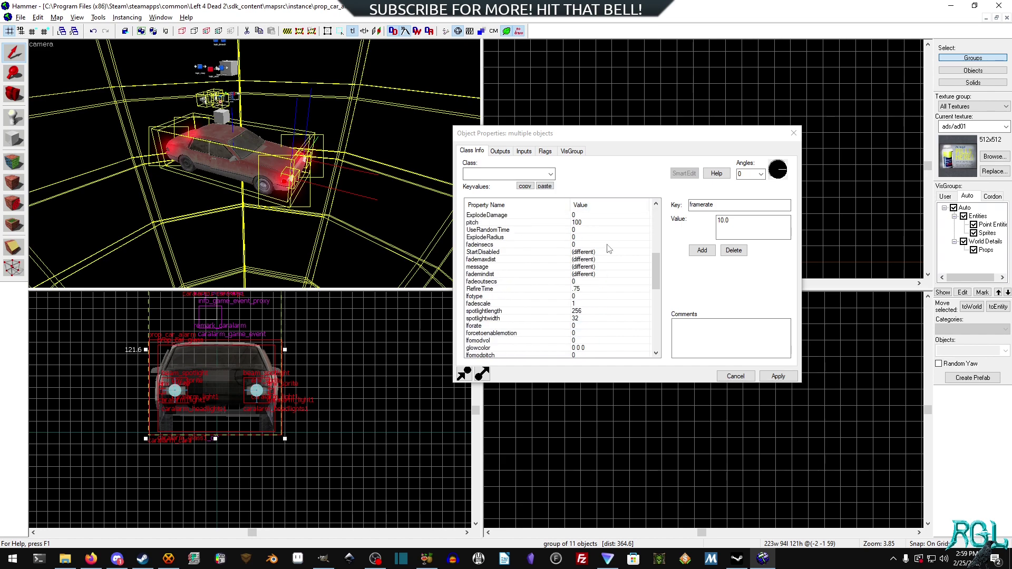
scroll(609, 248, "down", 9)
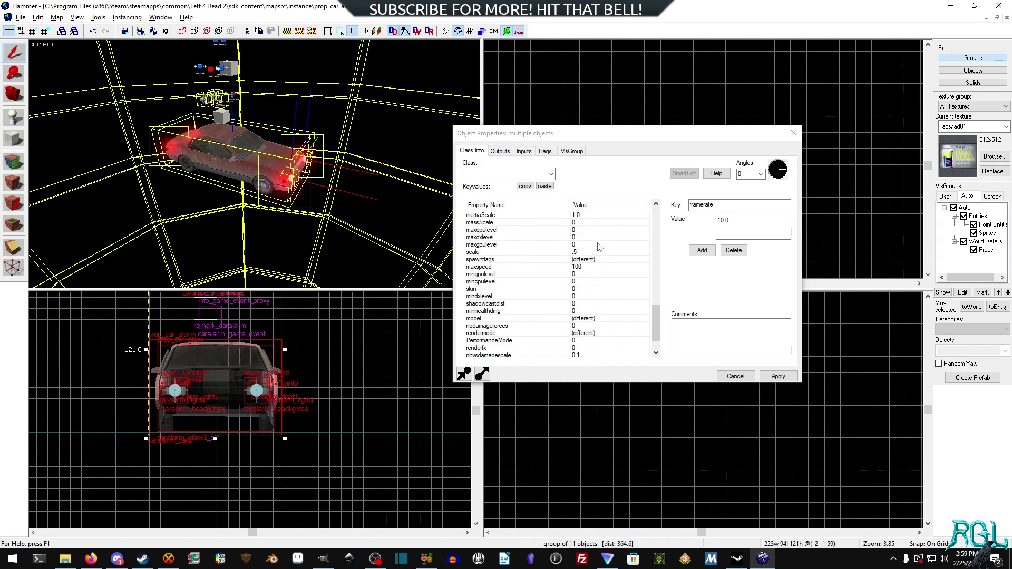
left_click(793, 134)
Switch to individual object selection, open the properties of the prop_car_alarm entity and browse for its world model.
left_click(953, 71)
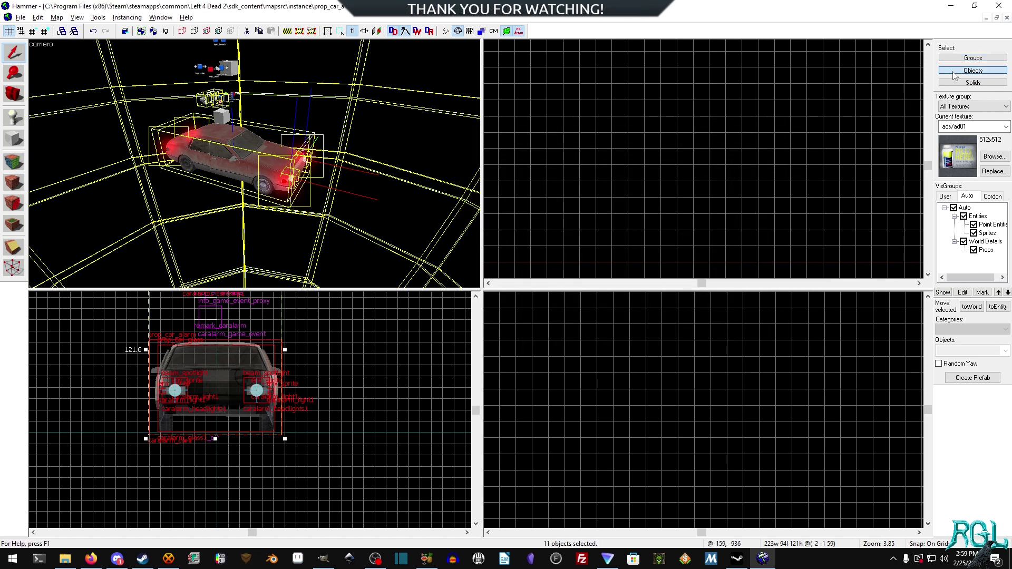
left_click(242, 158)
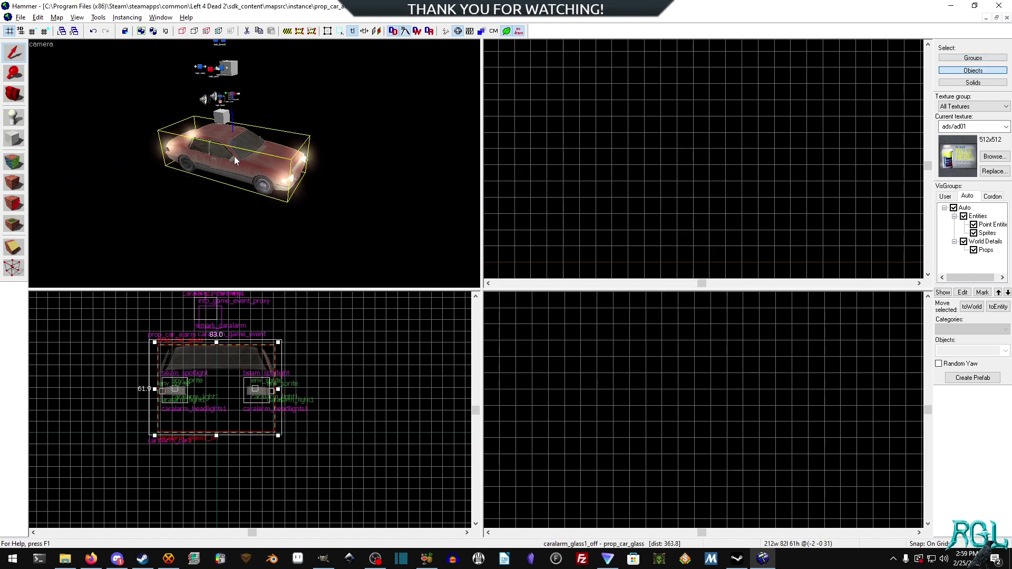
double_click(234, 156)
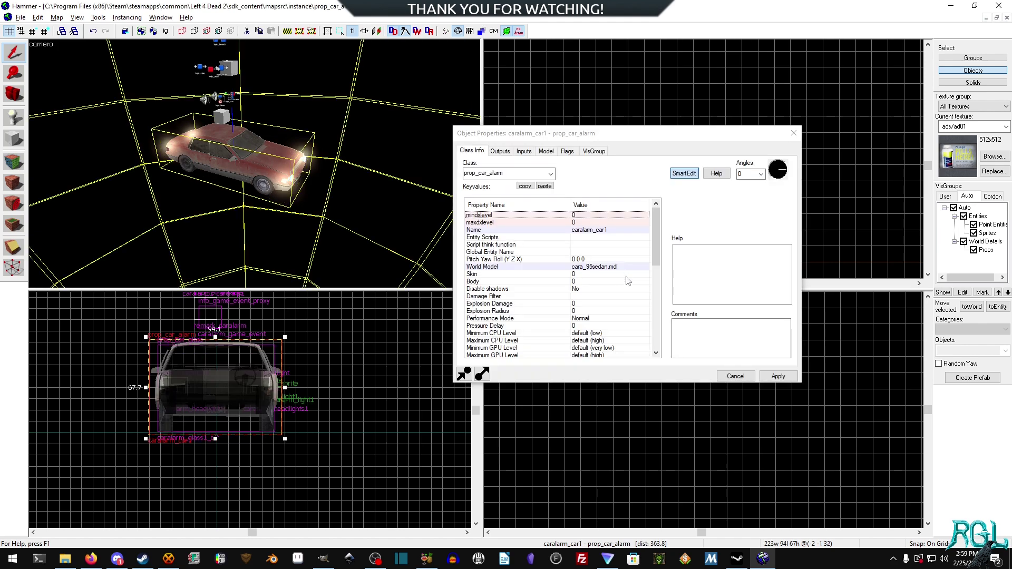
left_click(617, 267)
left_click(672, 220)
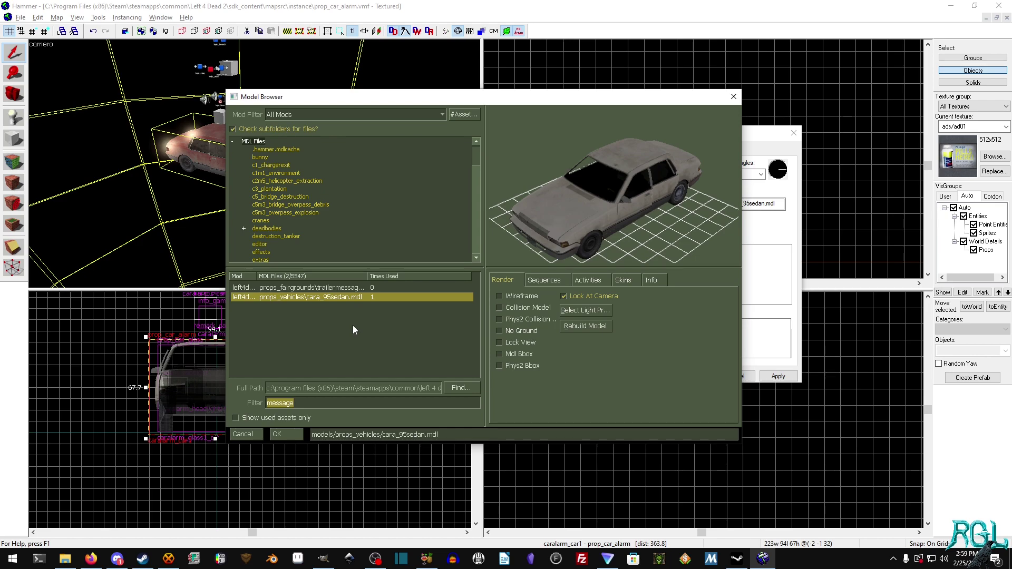
Filter the available models by "car" and preview the matching models one after another.
type("car")
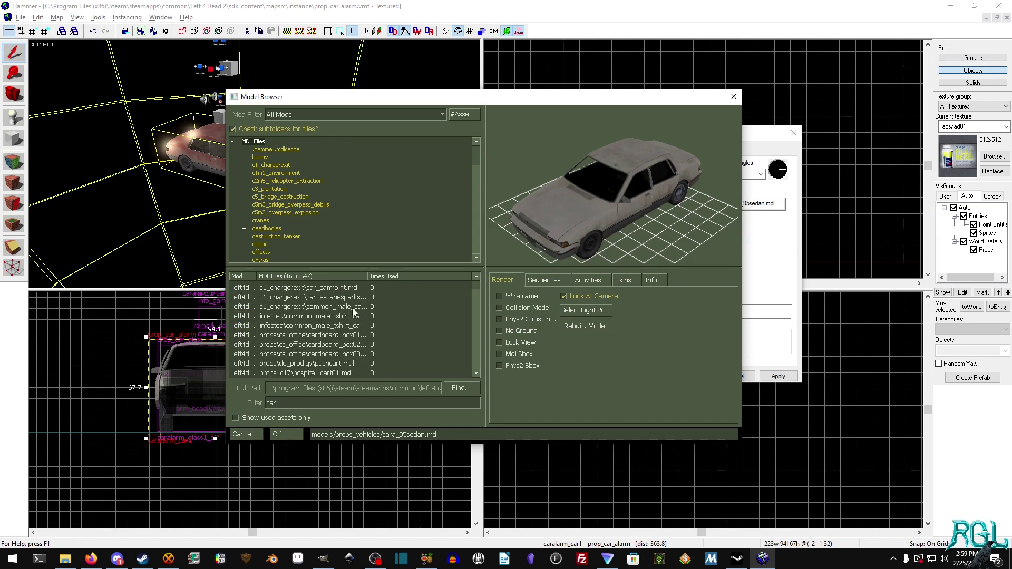
left_click(337, 305)
left_click(333, 298)
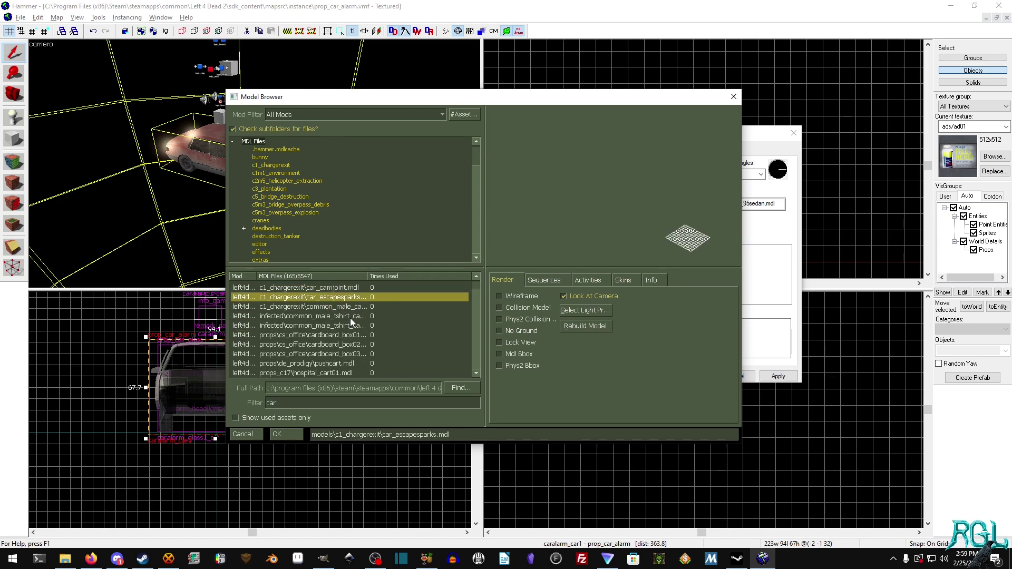
key("Down")
key("Down")
key("Down")
key("Down")
key("Down")
key("Down")
key("Down")
key("Down")
key("Down")
key("Down")
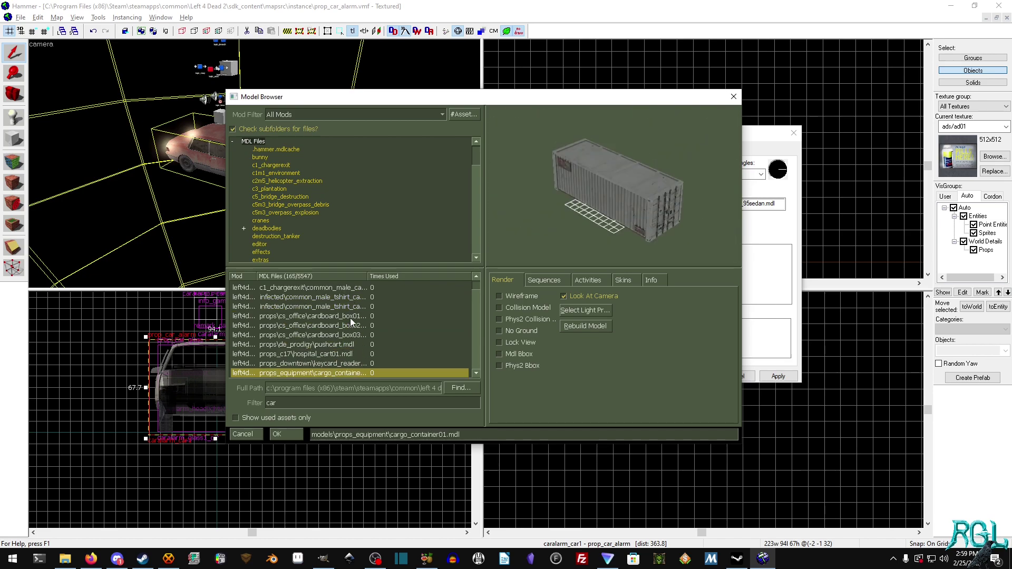
key("Down")
key("Down")
key("Down")
key("Down")
key("Down")
key("Down")
key("Down")
key("Down")
key("Down")
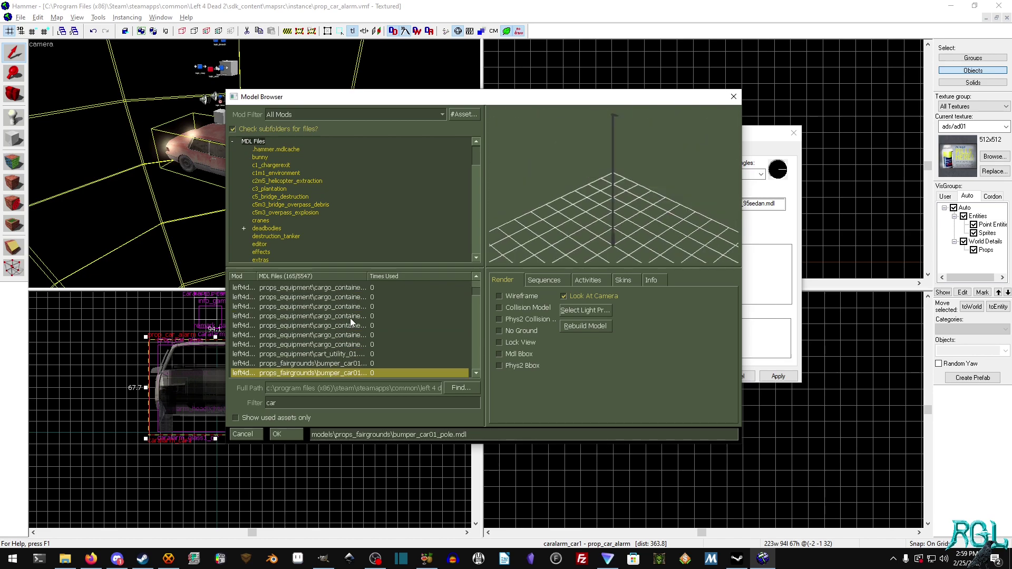
key("Down")
key("Down")
key("Down")
key("Down")
key("Down")
key("Down")
key("Down")
key("Down")
key("Down")
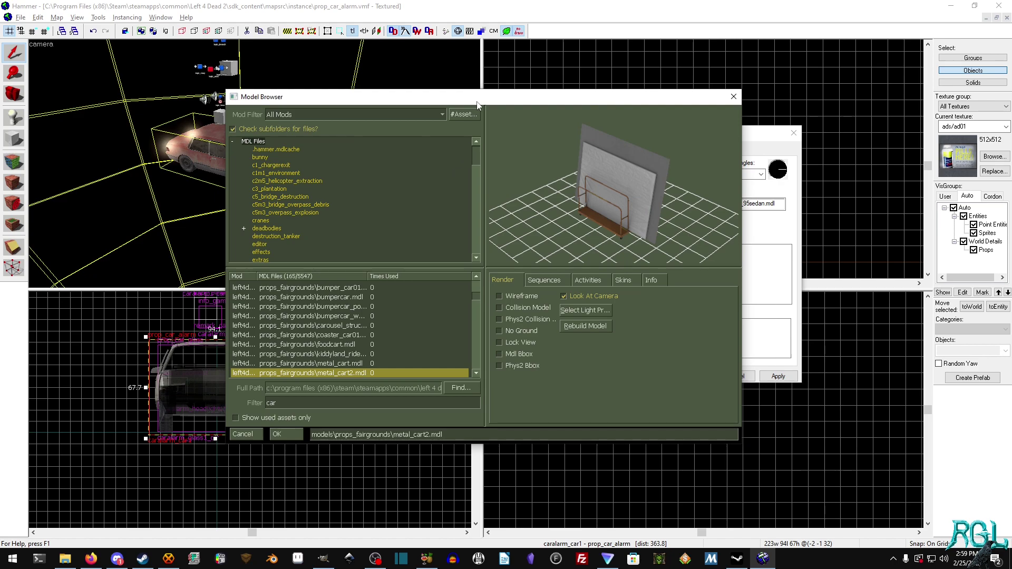
Filter the models by "seda" and apply cara_69sedan.mdl as the world model of the prop_car_alarm entity.
left_click_drag(477, 100, 273, 63)
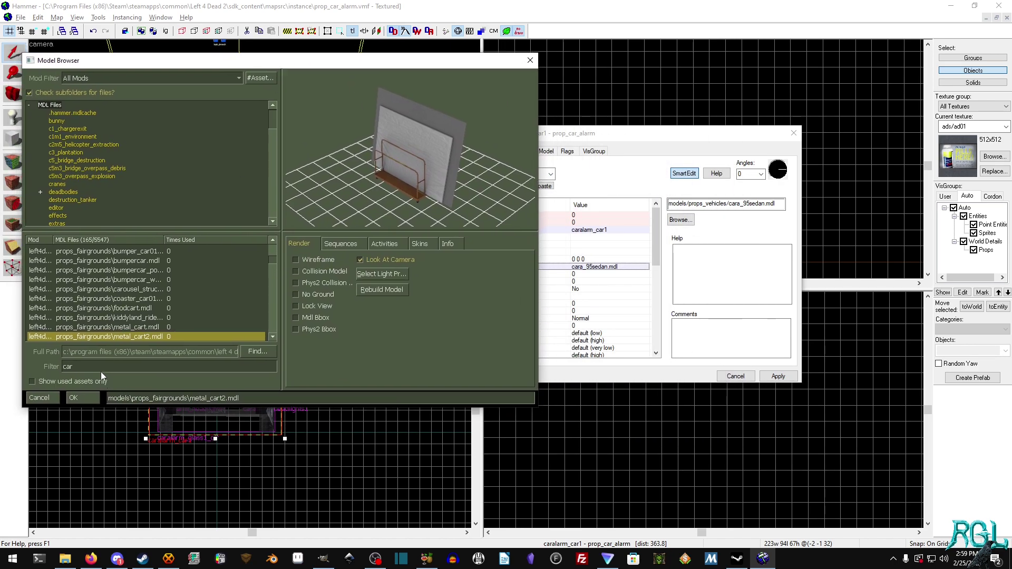
double_click(100, 368)
type("seda")
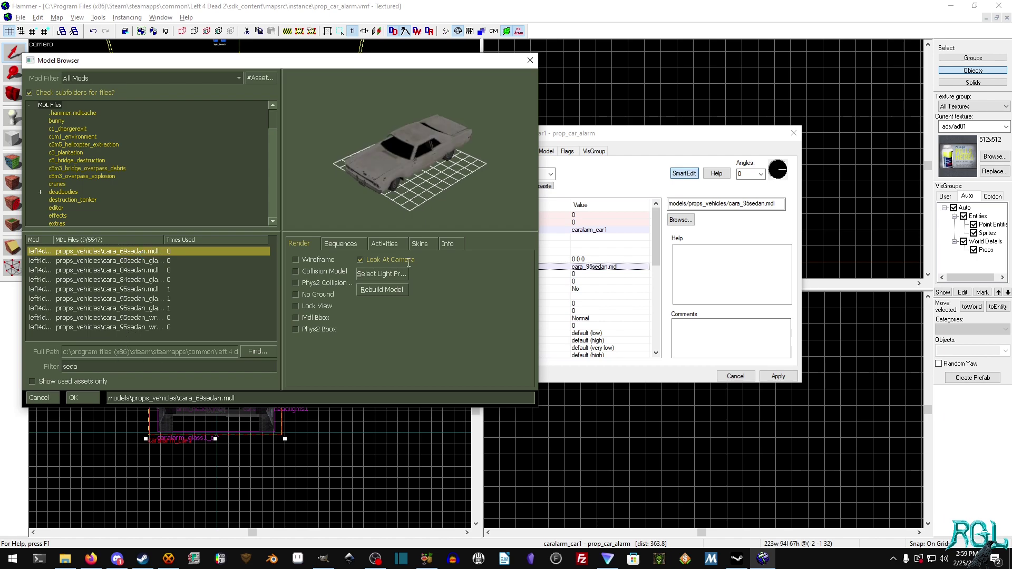
left_click(425, 244)
left_click(299, 246)
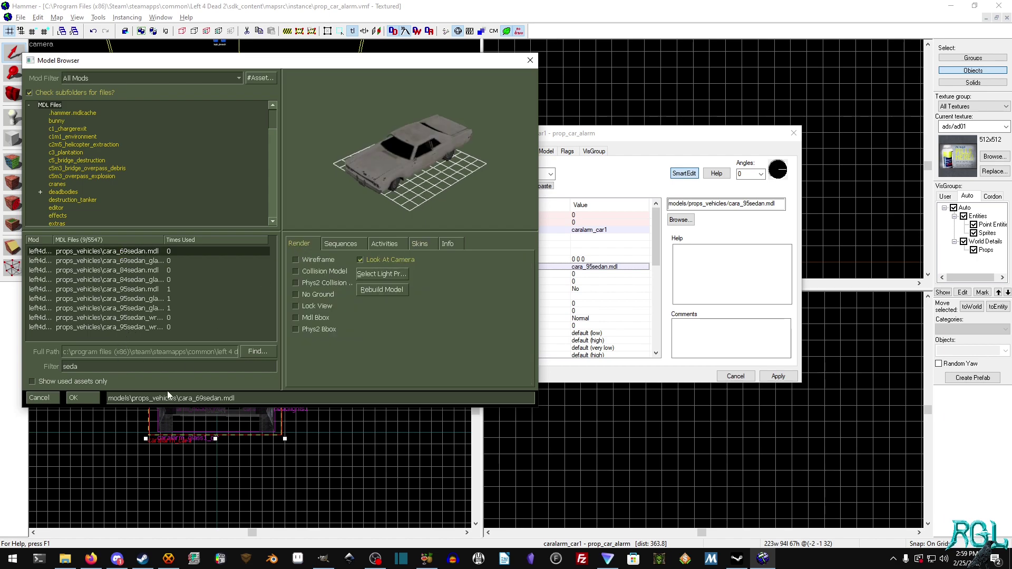
left_click(85, 401)
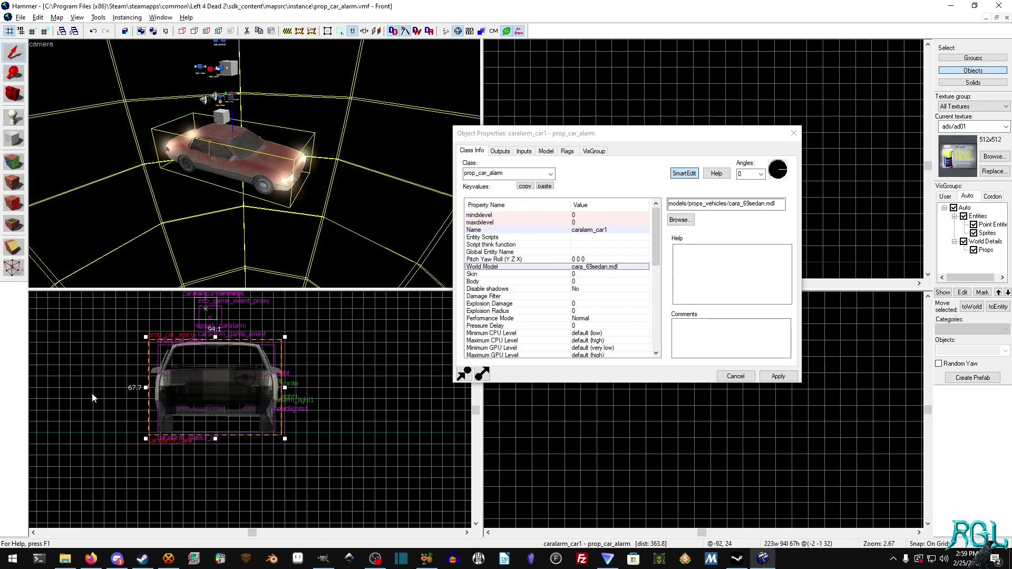
left_click(783, 377)
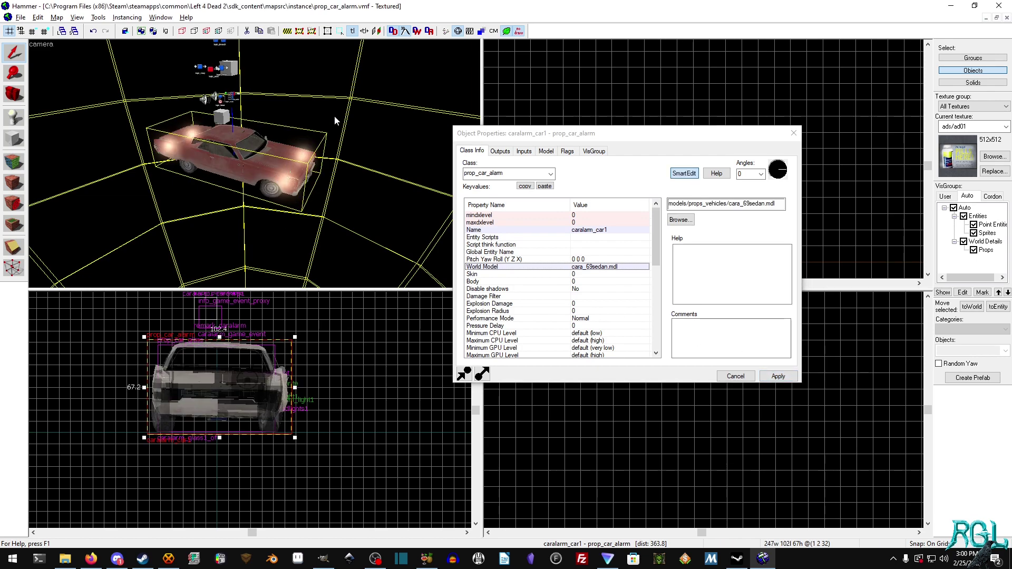
left_click(745, 378)
Inspect the front of the car up close to check how the lights line up with the new body.
key("z")
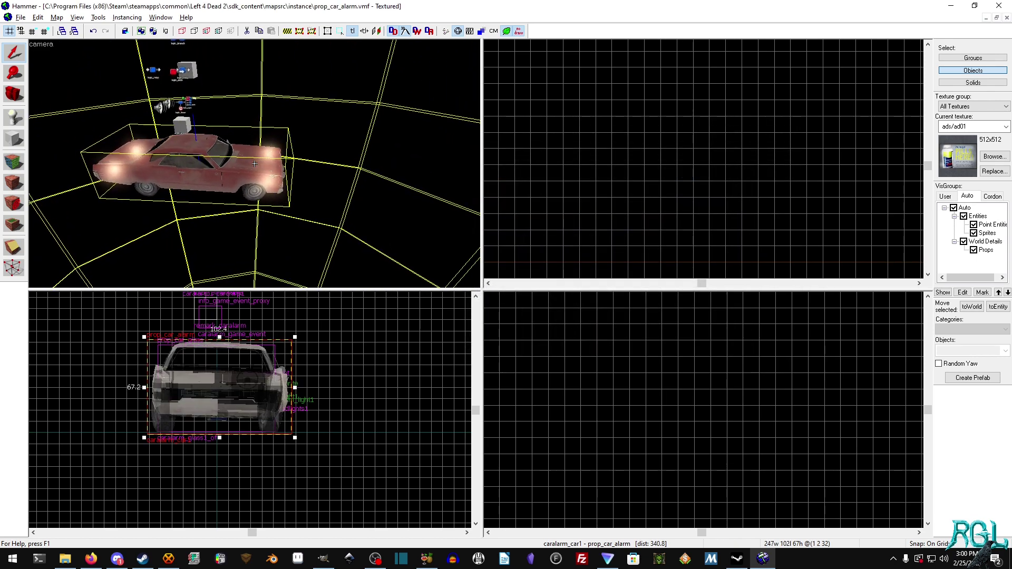
key("w")
key("w")
key("d")
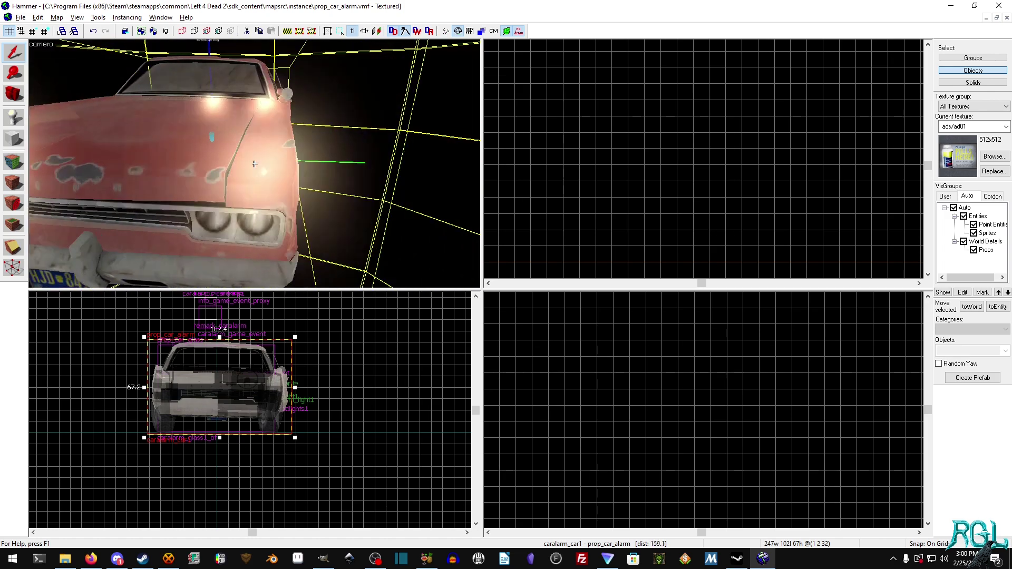
key("a")
key("s")
key("z")
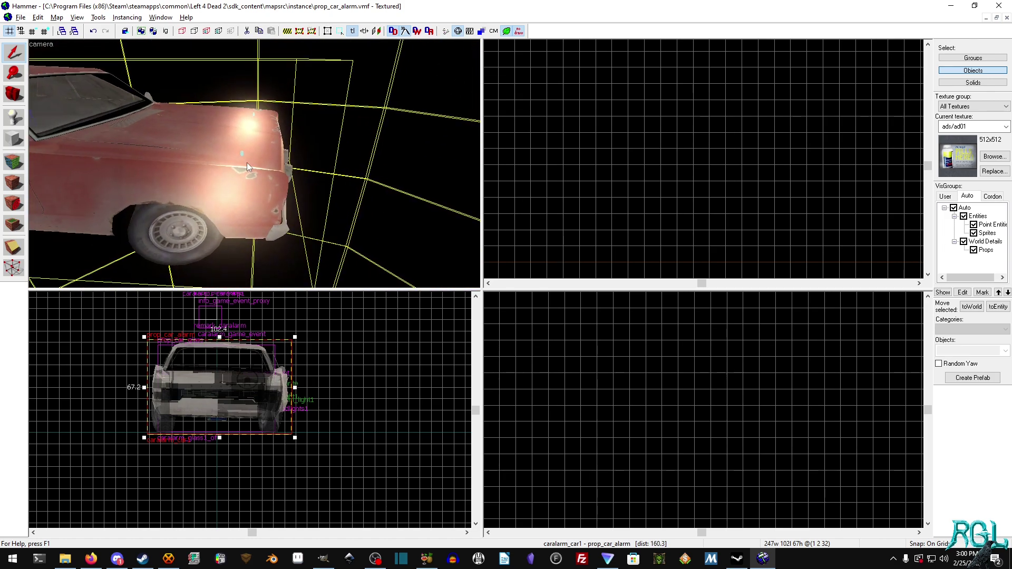
Try to move one headlight's beam_spotlight about 14 units forward to the car's front end, and undo the move.
left_click(241, 155)
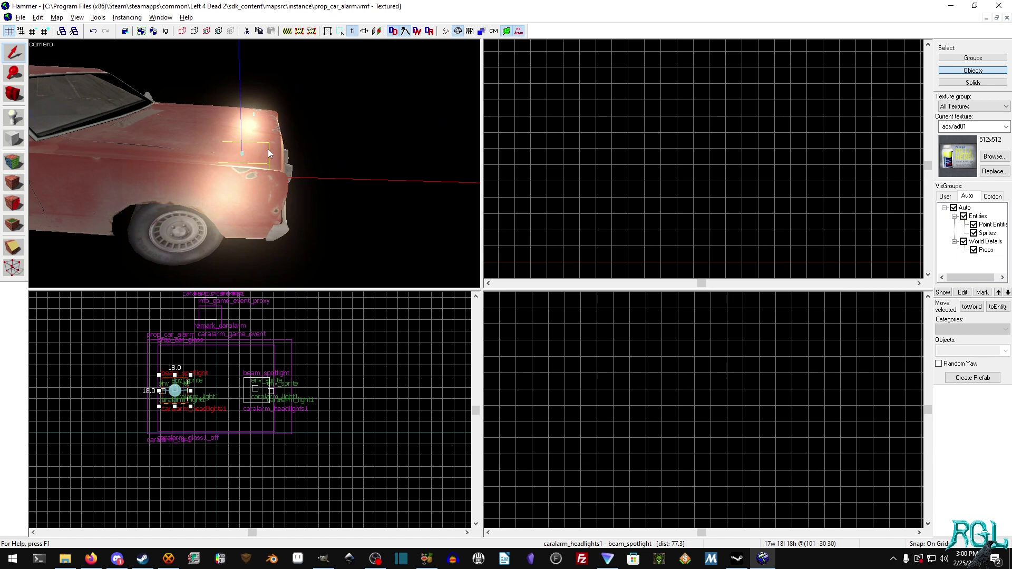
scroll(662, 185, "down", 10)
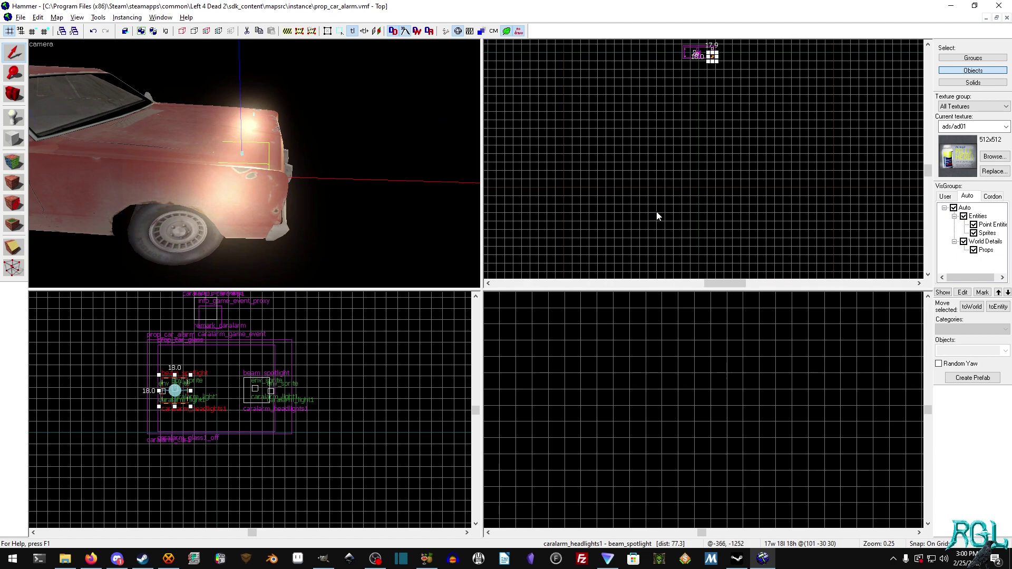
scroll(708, 58, "up", 12)
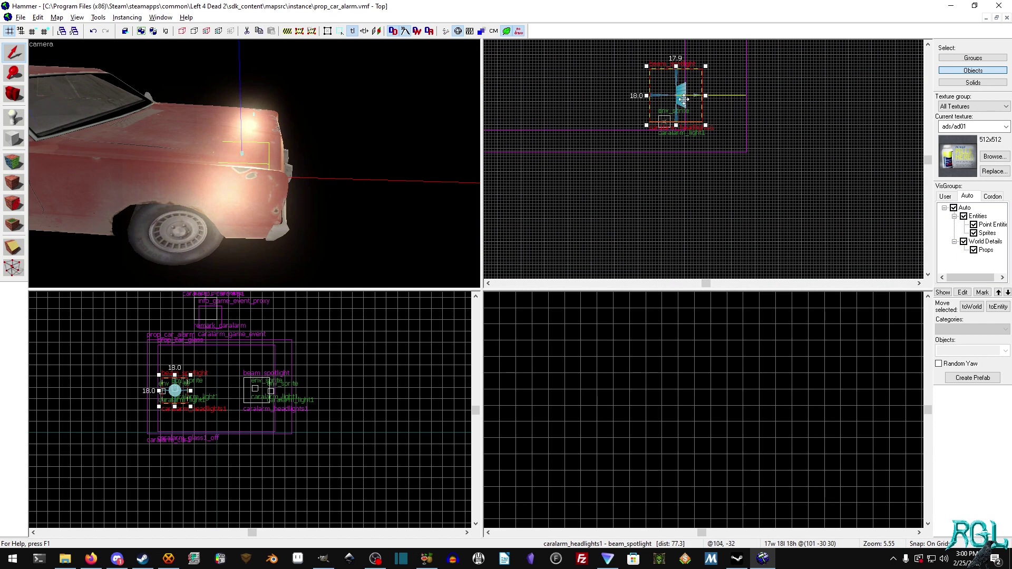
left_click_drag(700, 97, 723, 97)
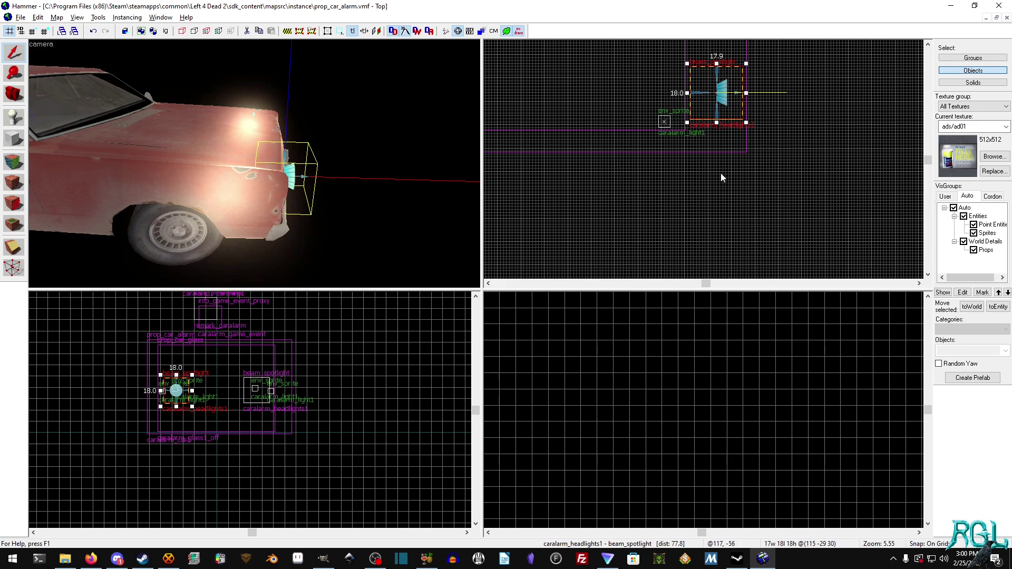
key("ctrl+z")
left_click(704, 182)
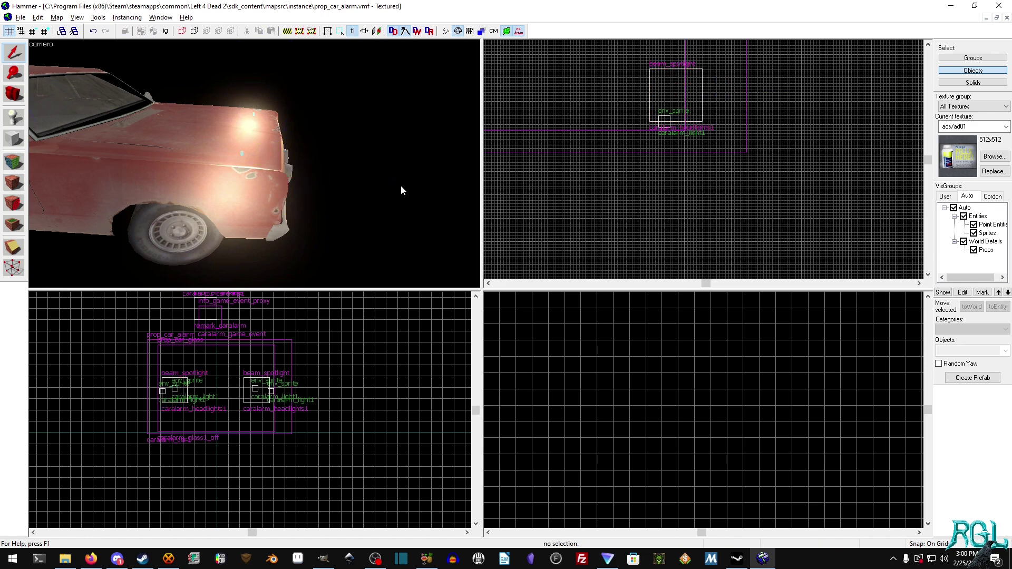
Look over the whole car from behind and from the side to check the light positions on the new model.
key("z")
key("d")
key("w")
key("a")
key("s")
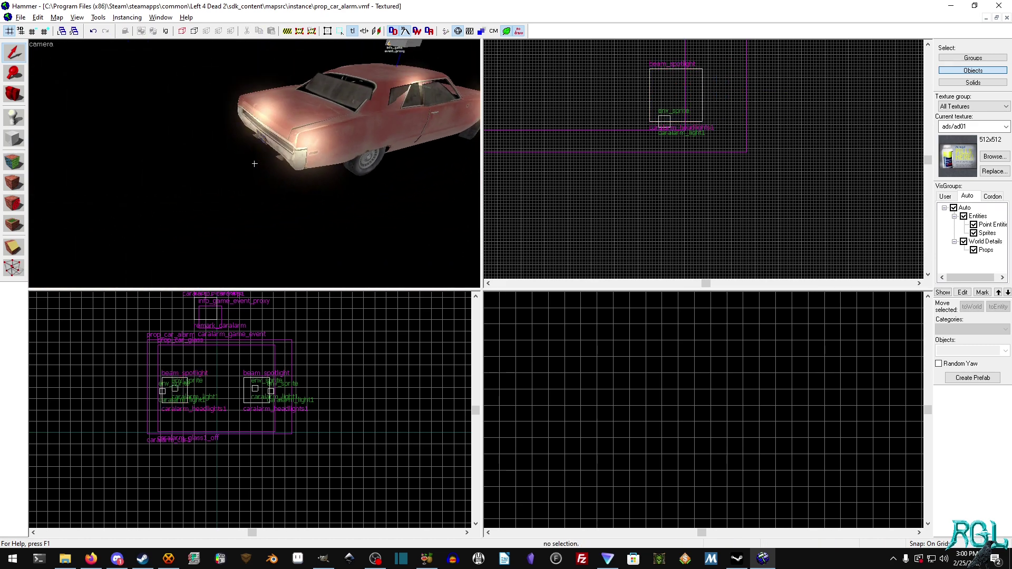
key("z")
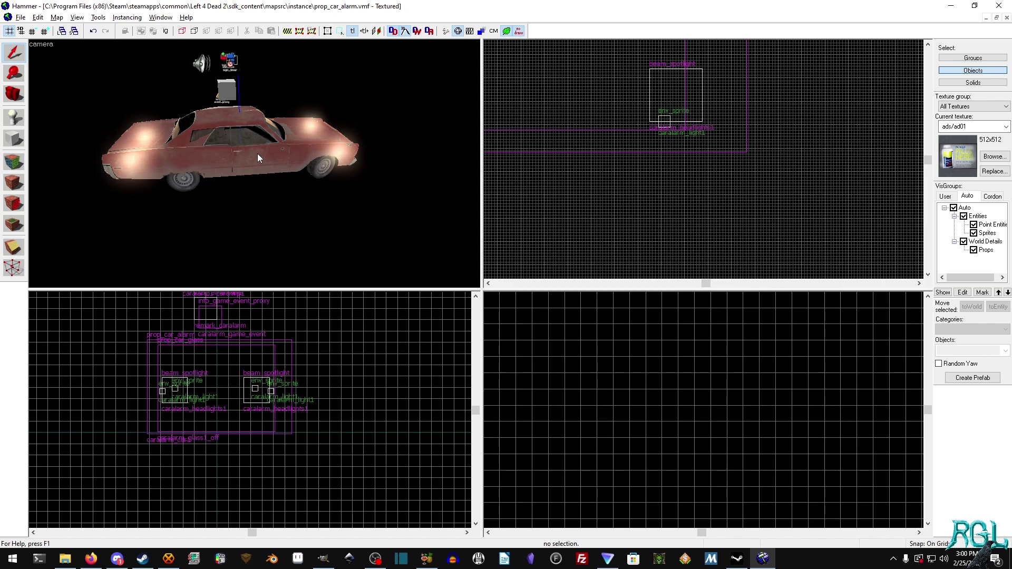
Save the modified instance map as a new file named prop_car_alarm2 in the instance folder.
left_click(21, 18)
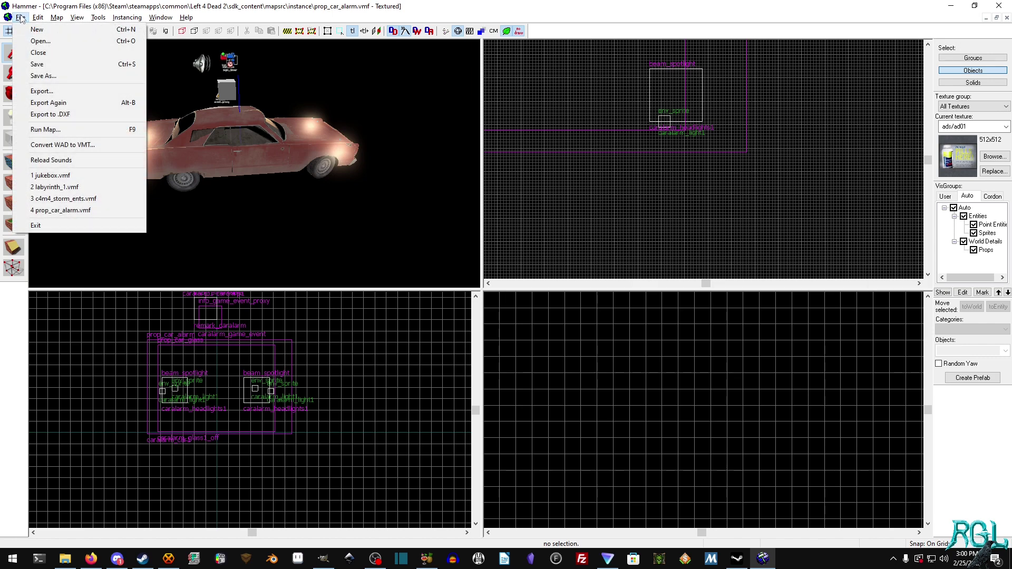
left_click(43, 76)
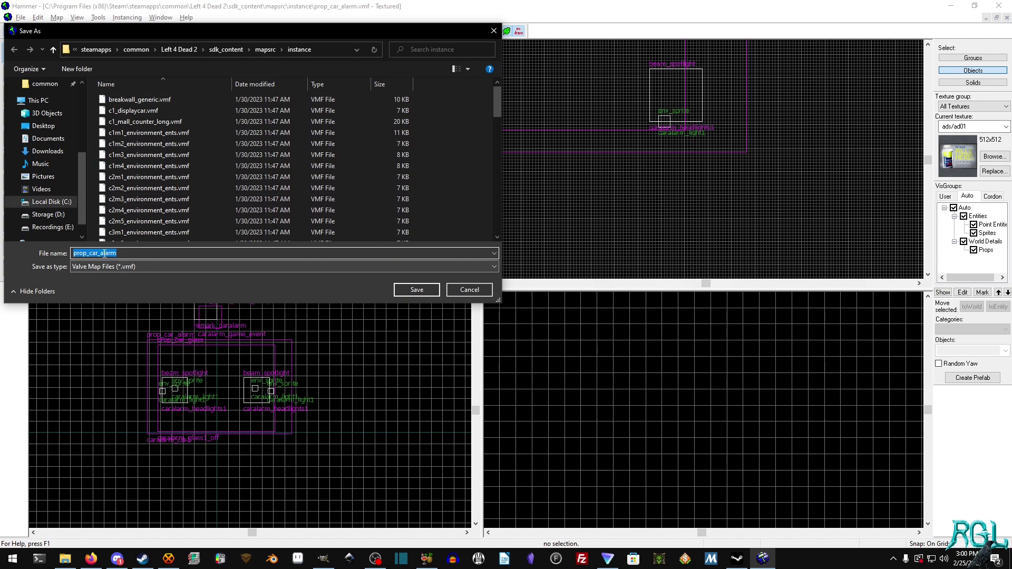
left_click(143, 254)
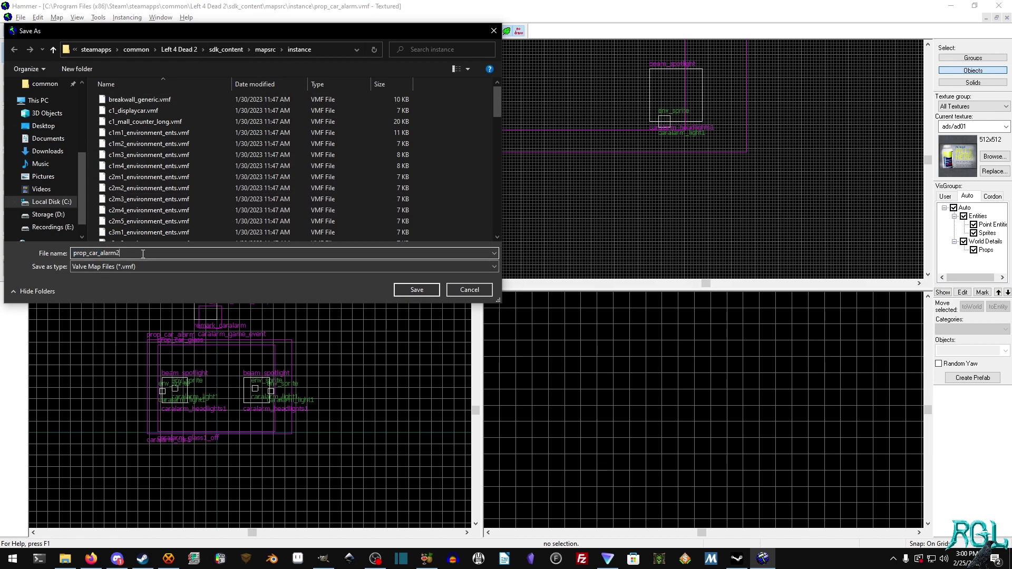
left_click(417, 290)
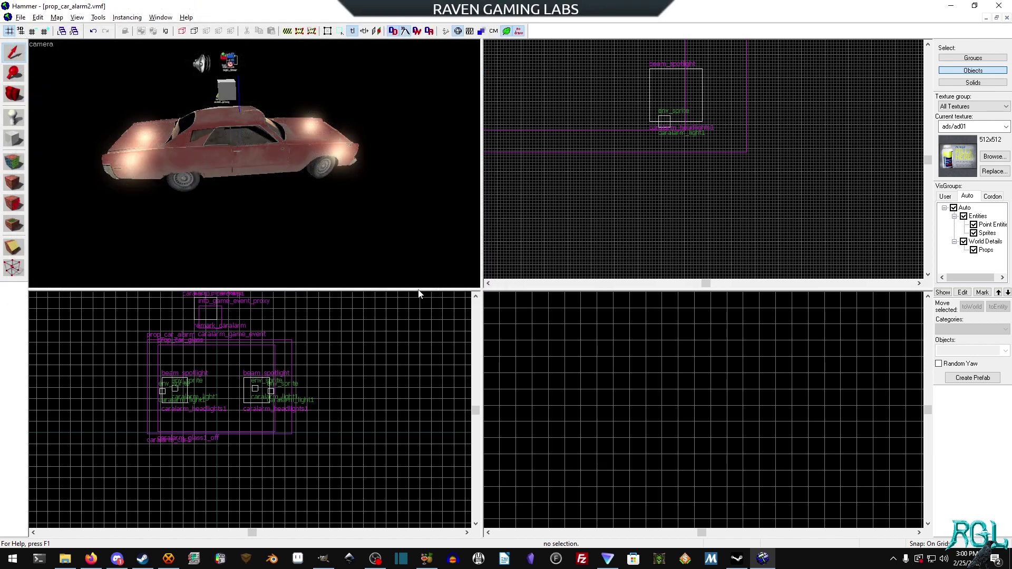
Reopen the labyrinth_1 map and set the alarm car func_instance's VMF Filename to prop_car_alarm2.vmf from the instance folder.
left_click(20, 17)
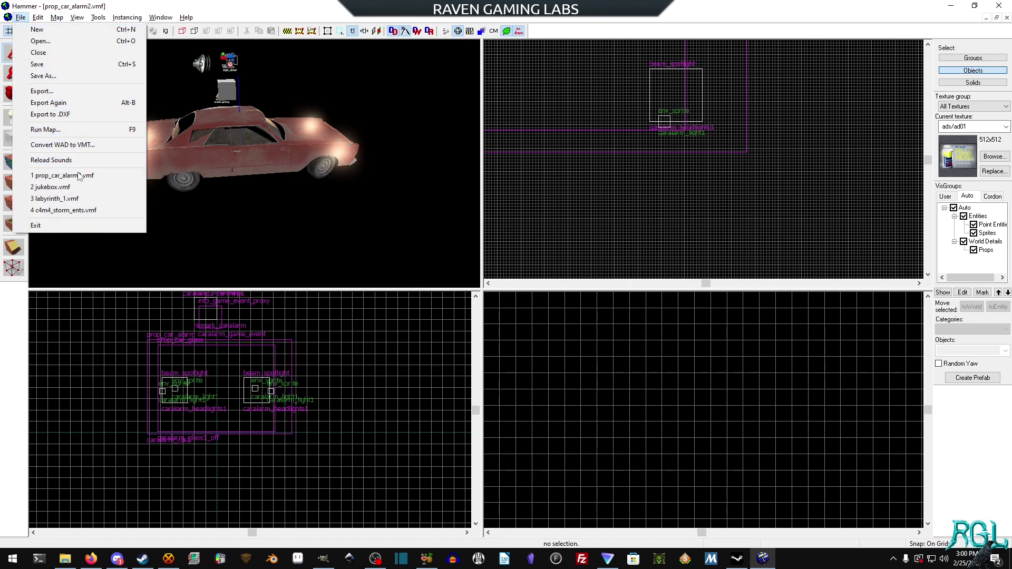
left_click(83, 199)
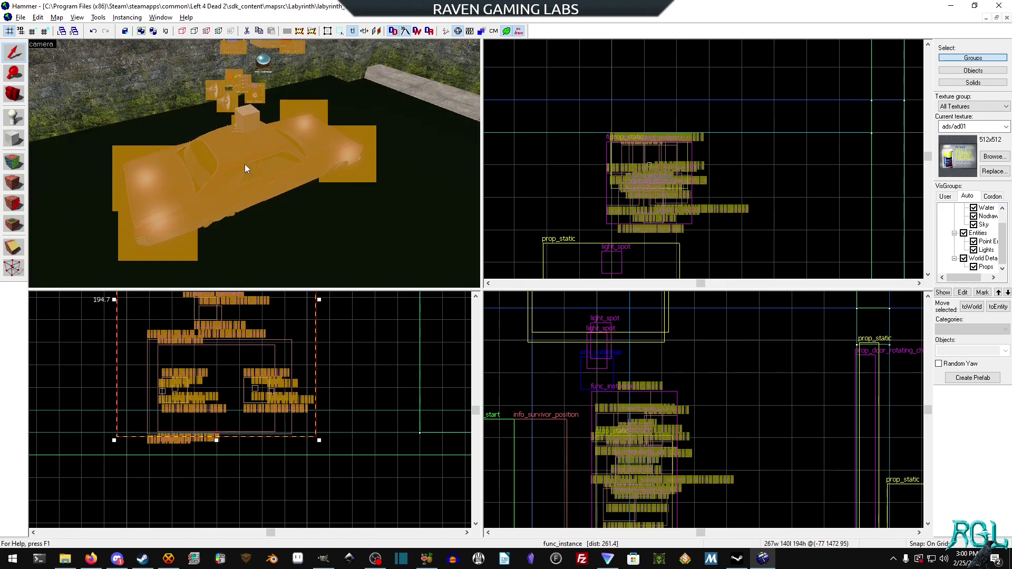
double_click(245, 164)
left_click(579, 237)
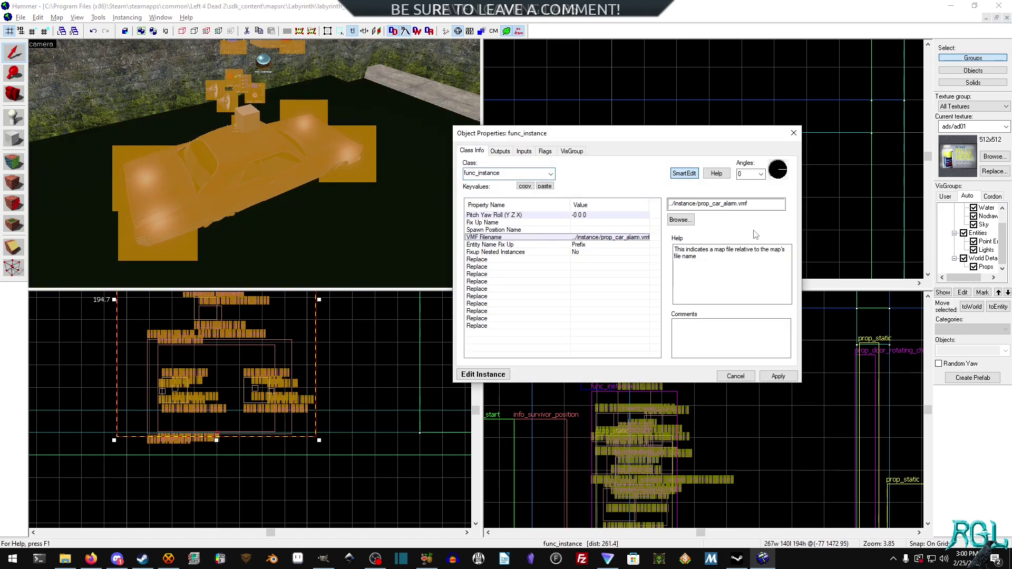
left_click(680, 220)
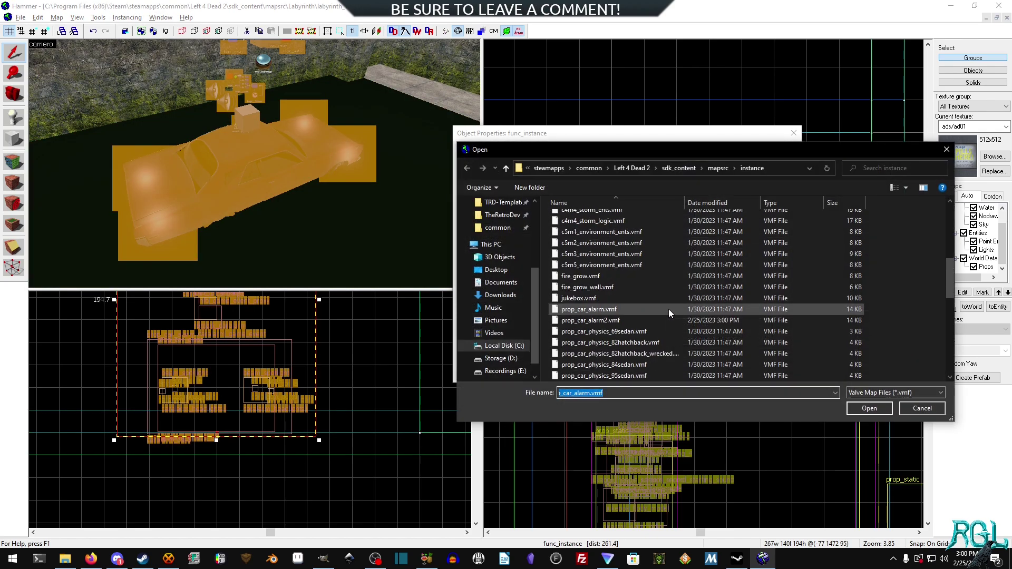
double_click(632, 319)
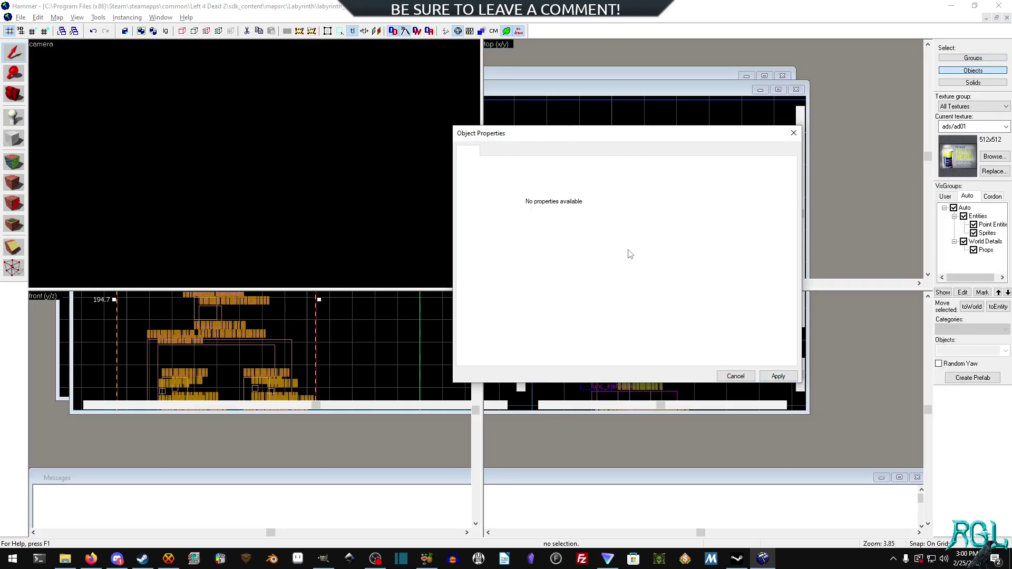
left_click_drag(602, 135, 546, 130)
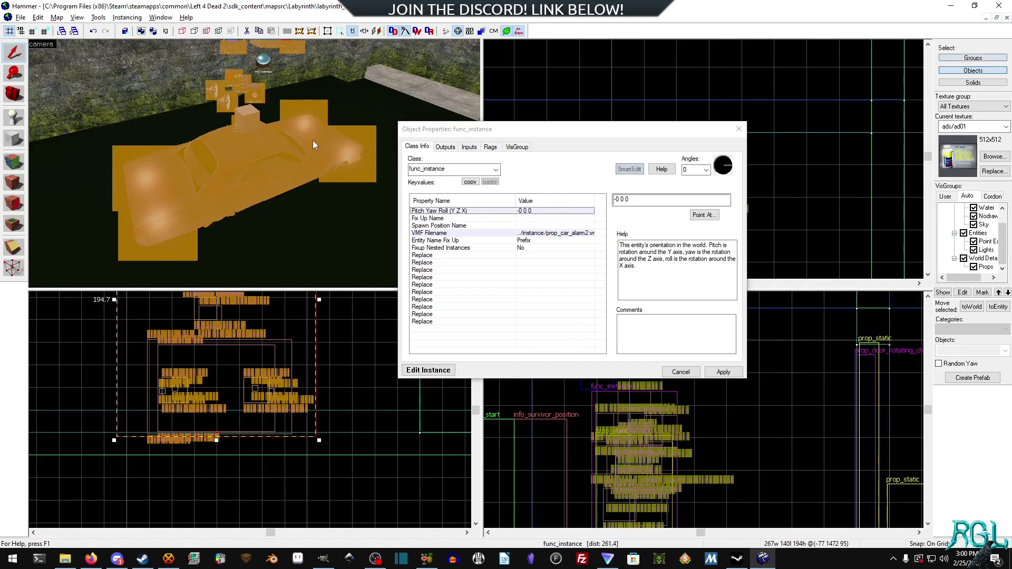
left_click(738, 128)
Compile the labyrinth map with normal BSP, VIS and RAD plus HDR, and run it in the game.
left_click(318, 213)
left_click(117, 123)
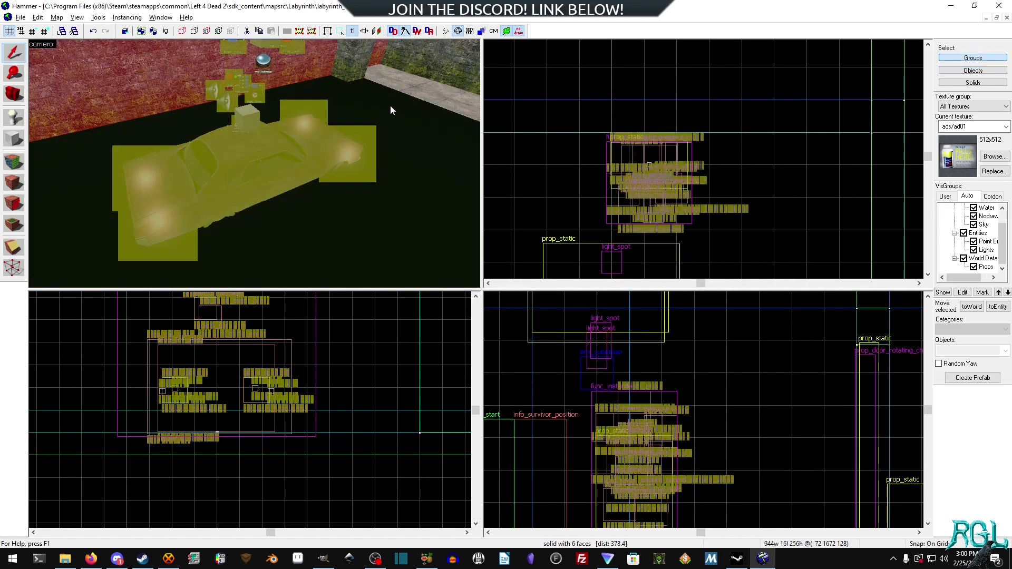
key("z")
key("w")
key("d")
key("a")
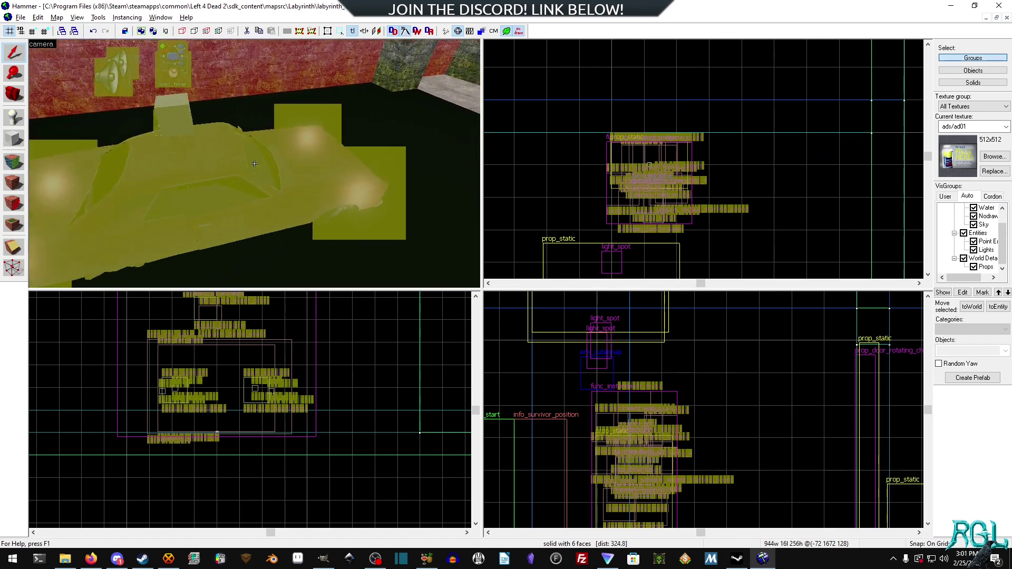
key("z")
left_click(21, 18)
left_click(32, 129)
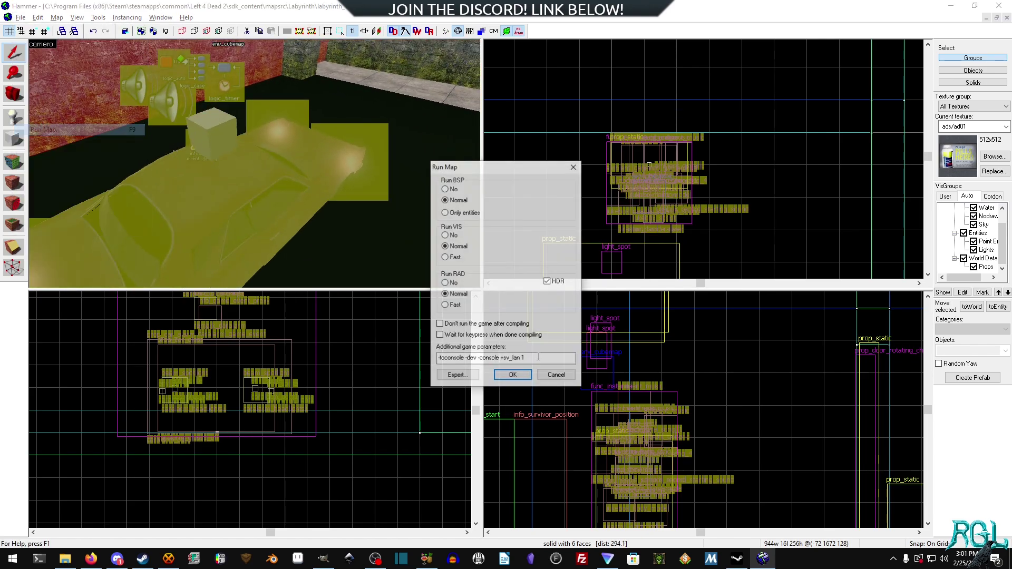
left_click(516, 375)
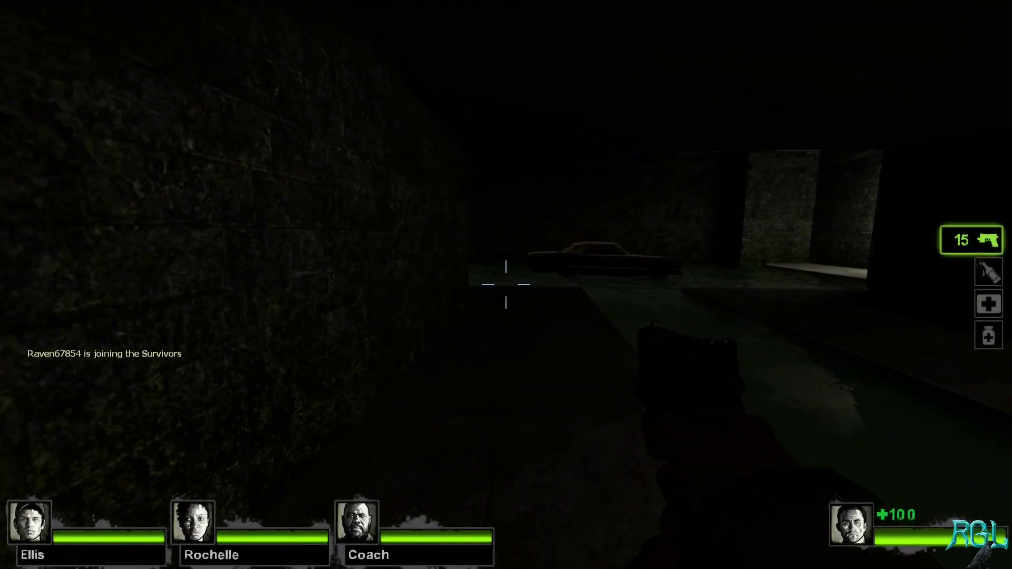
Walk up to and around the parked car in the game to examine its new body and glass.
key("w")
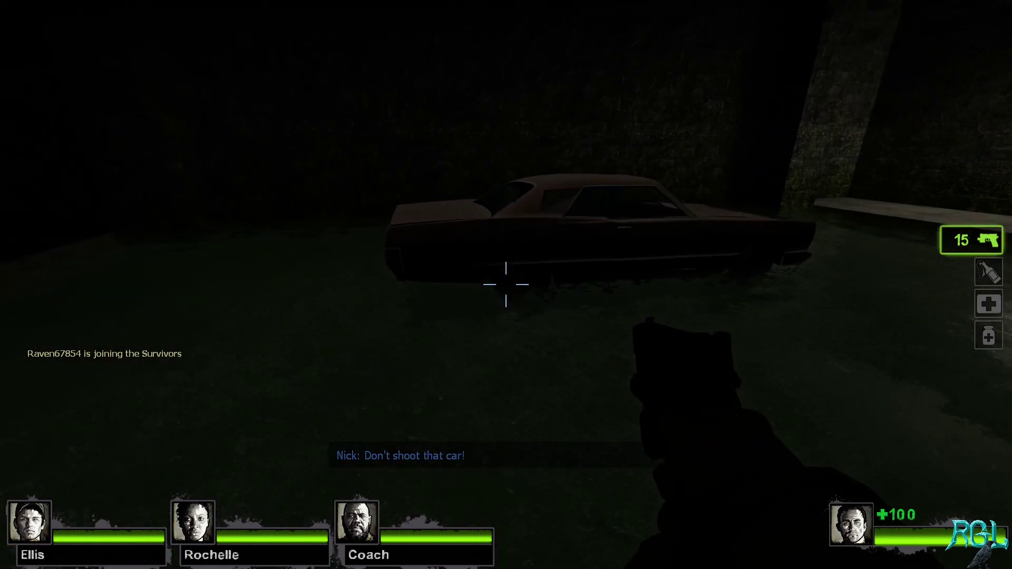
key("w")
key("w")
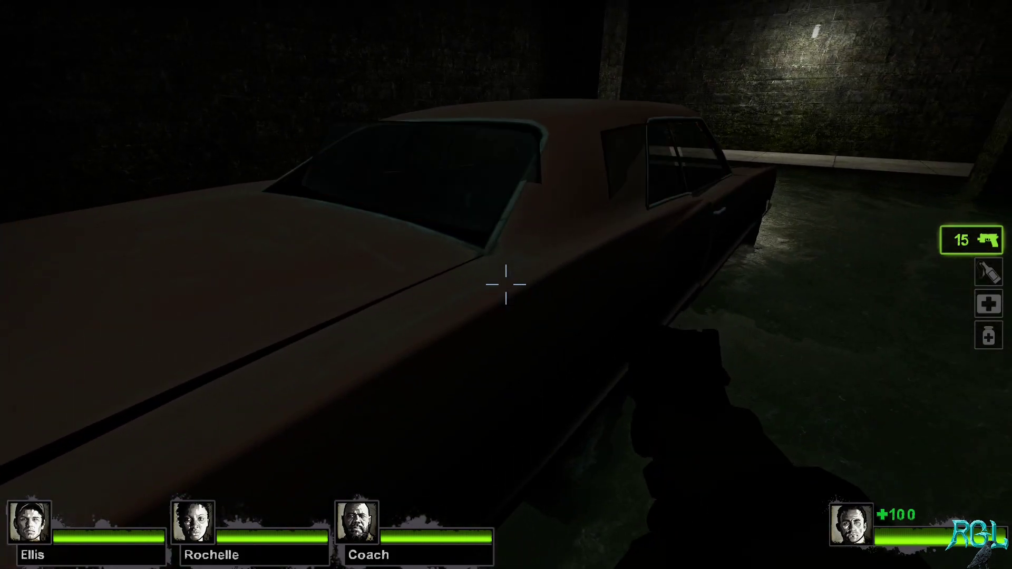
key("w")
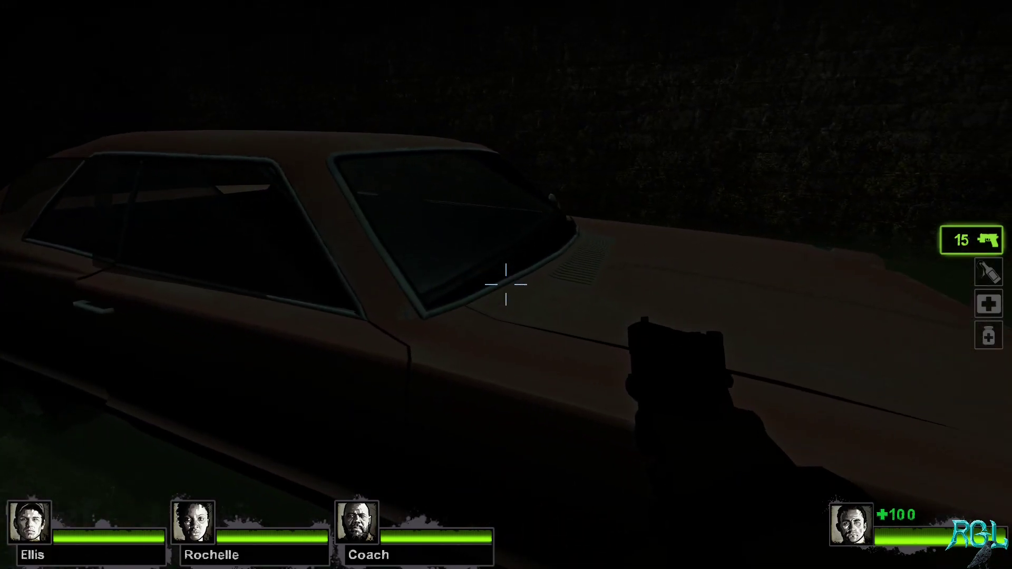
key("d")
key("a")
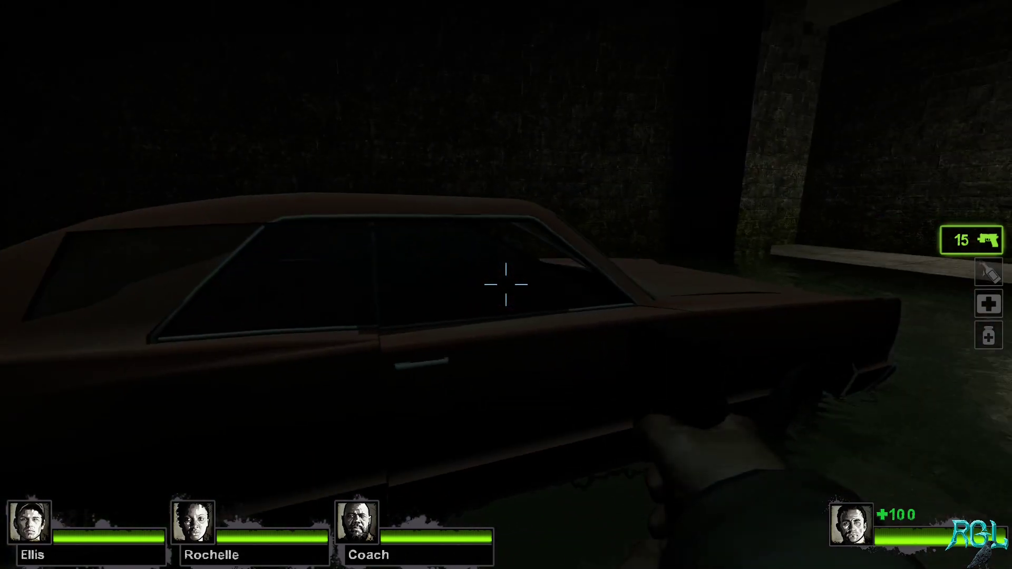
key("w")
key("w")
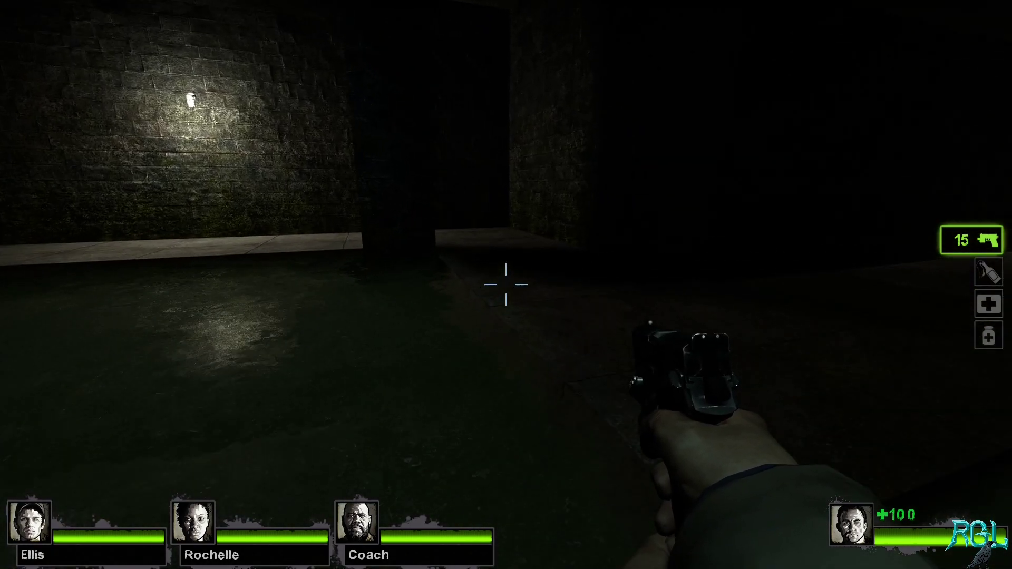
key("space")
key("w")
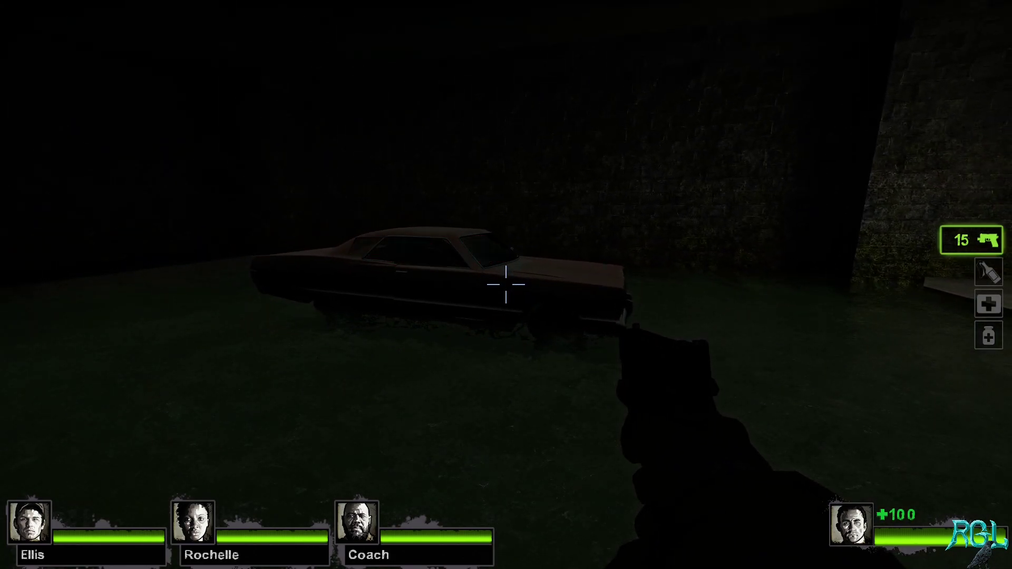
Shoot the car to test its alarm and headlight beams, and return to the Hammer editor.
left_click(505, 284)
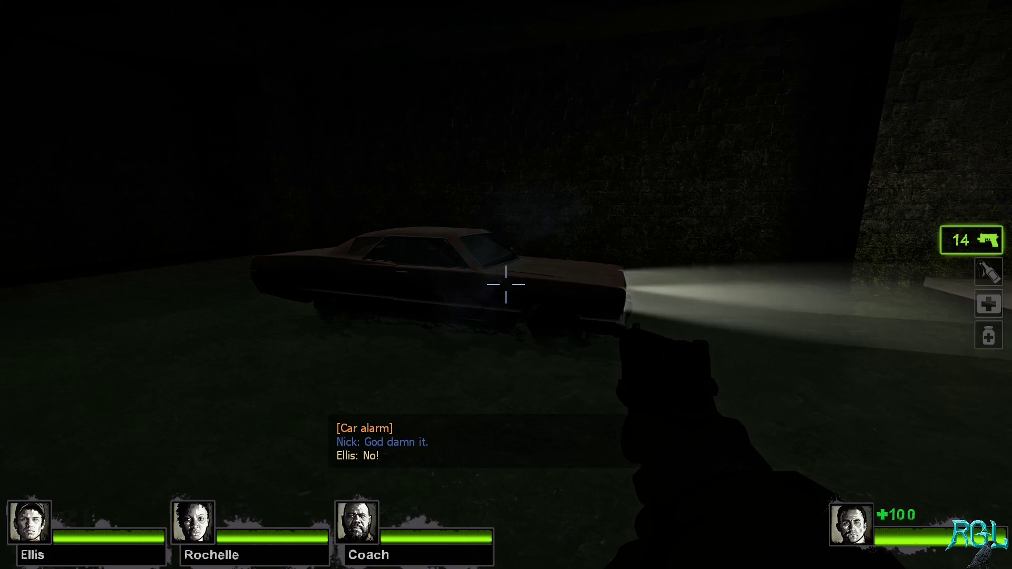
key("w")
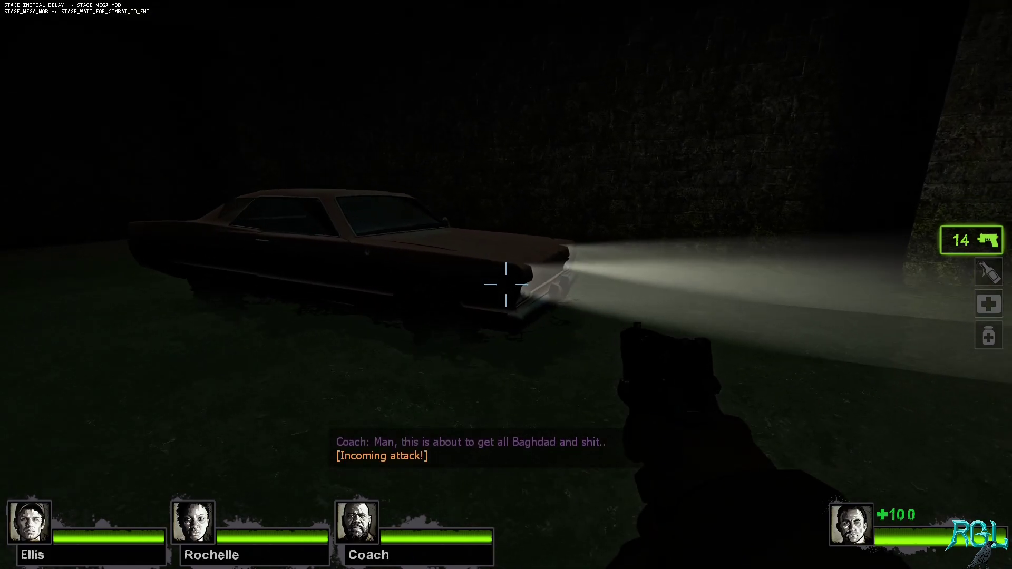
key("w")
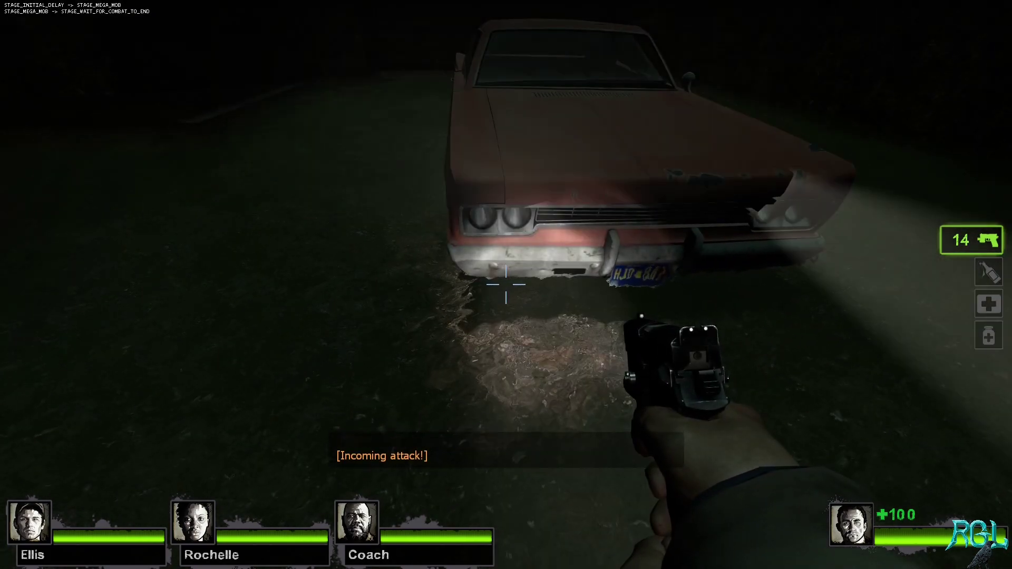
key("s")
key("a")
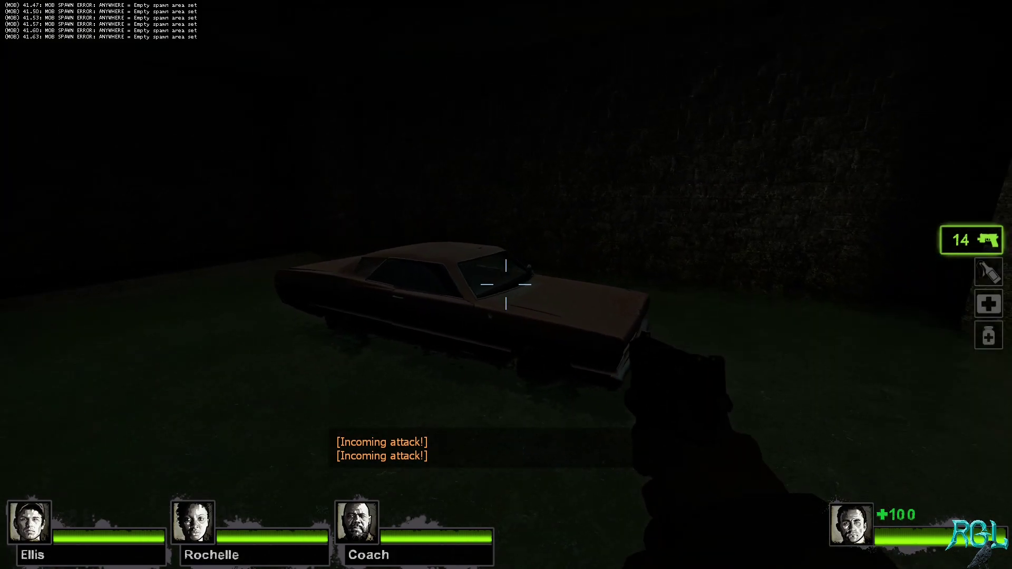
key("s")
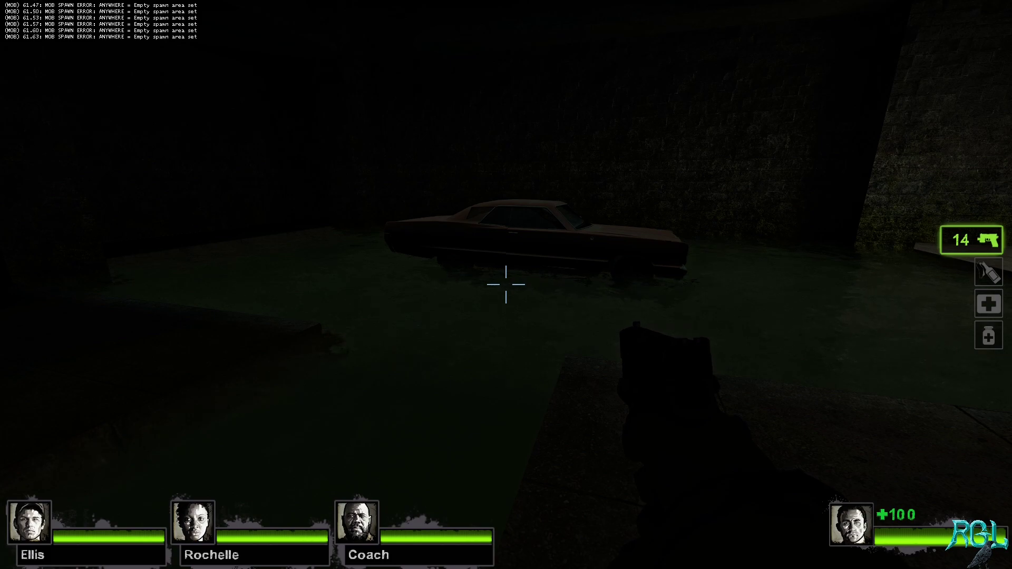
key("grave")
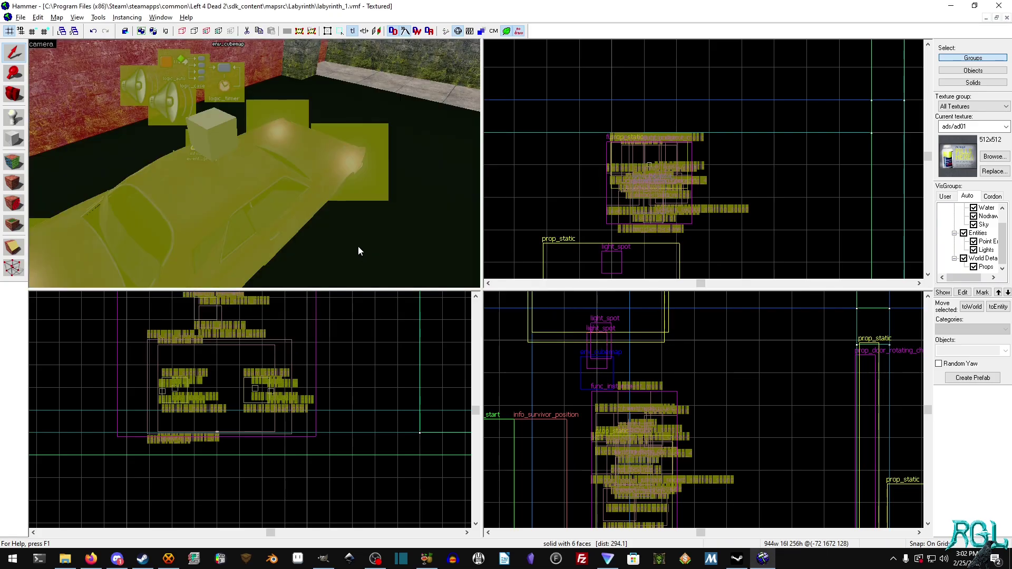
Try to rotate the alarm car func_instance in the front view, and undo the rotation.
left_click(201, 385)
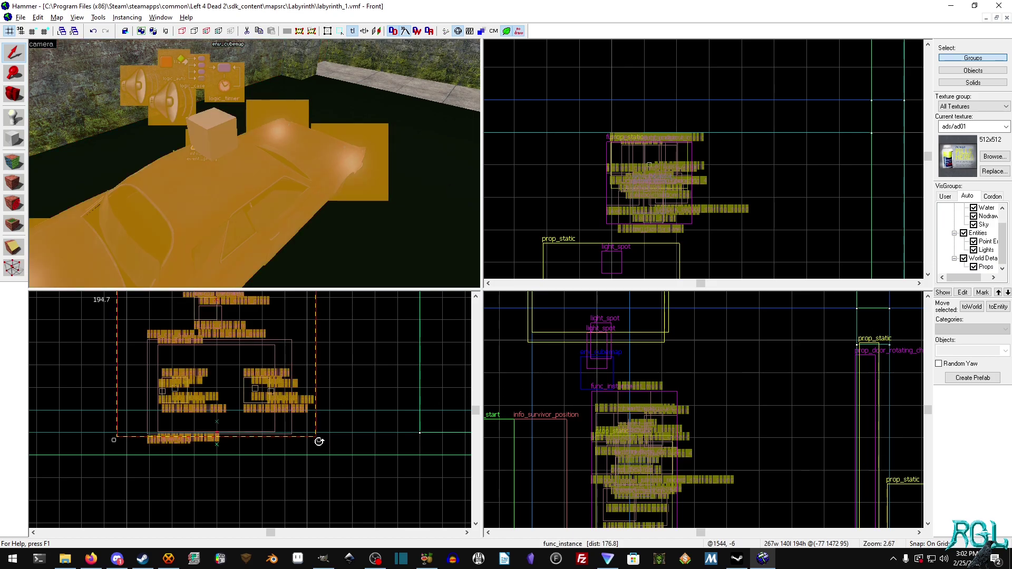
left_click_drag(316, 442, 266, 445)
key("ctrl+z")
Rotate the alarm car func_instance clockwise in the top view so that it stands diagonally, and clear the selection.
scroll(754, 198, "down", 1)
scroll(753, 198, "down", 4)
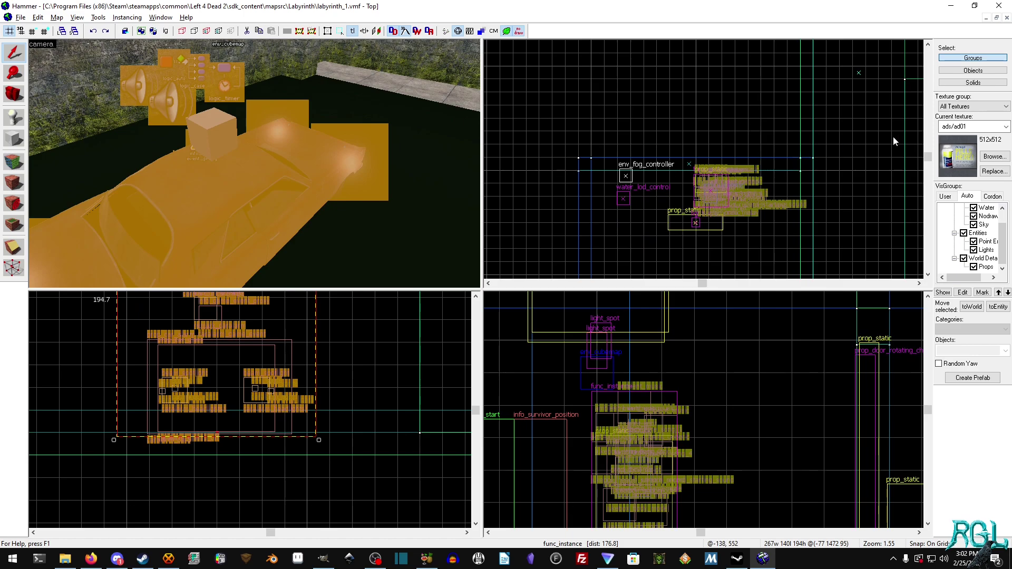
scroll(881, 136, "down", 4)
left_click_drag(860, 128, 728, 234)
key("Escape")
left_click_drag(785, 58, 620, 196)
left_click_drag(737, 84, 631, 232)
left_click(623, 108)
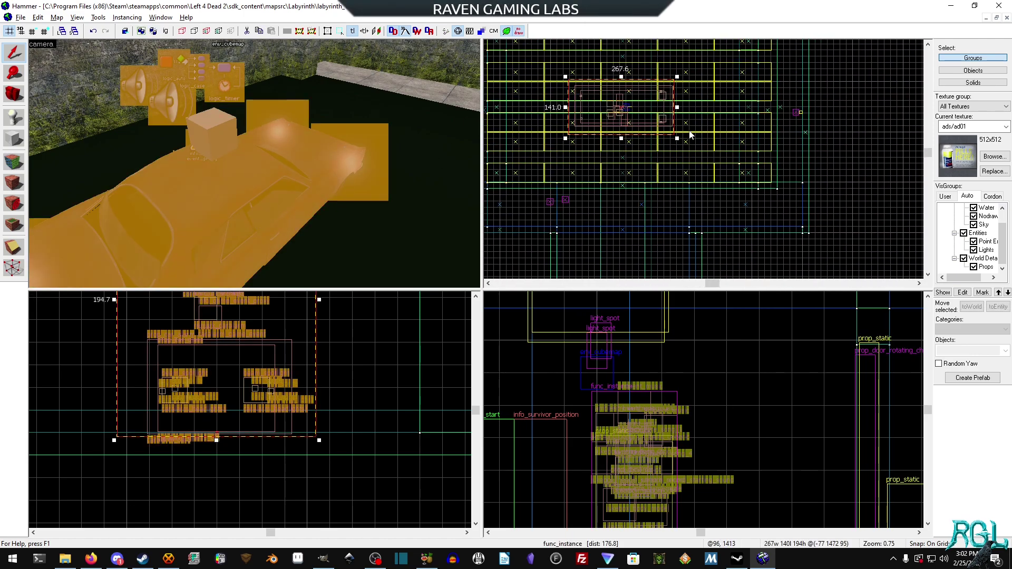
left_click_drag(677, 138, 645, 156)
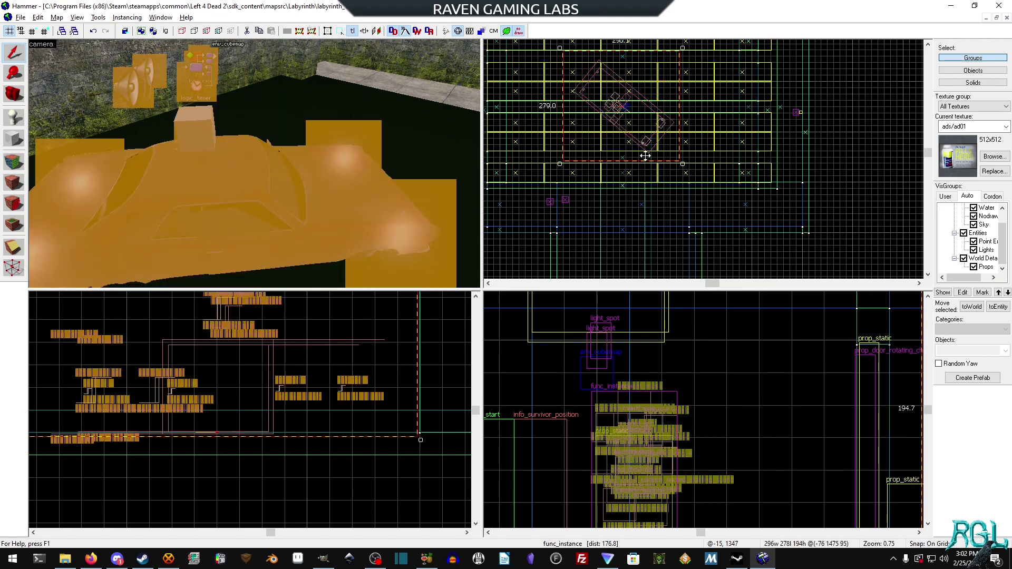
left_click(855, 178)
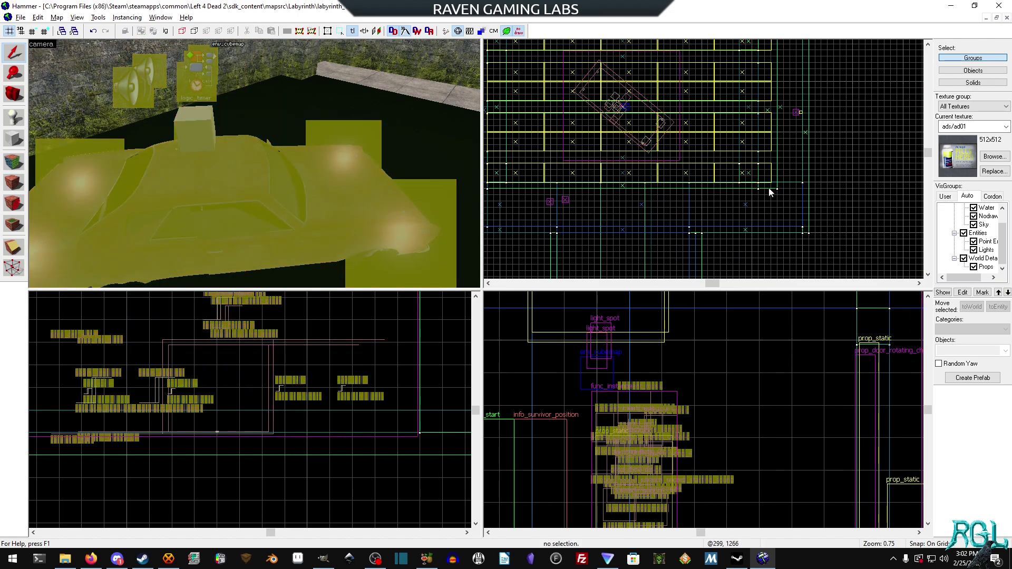